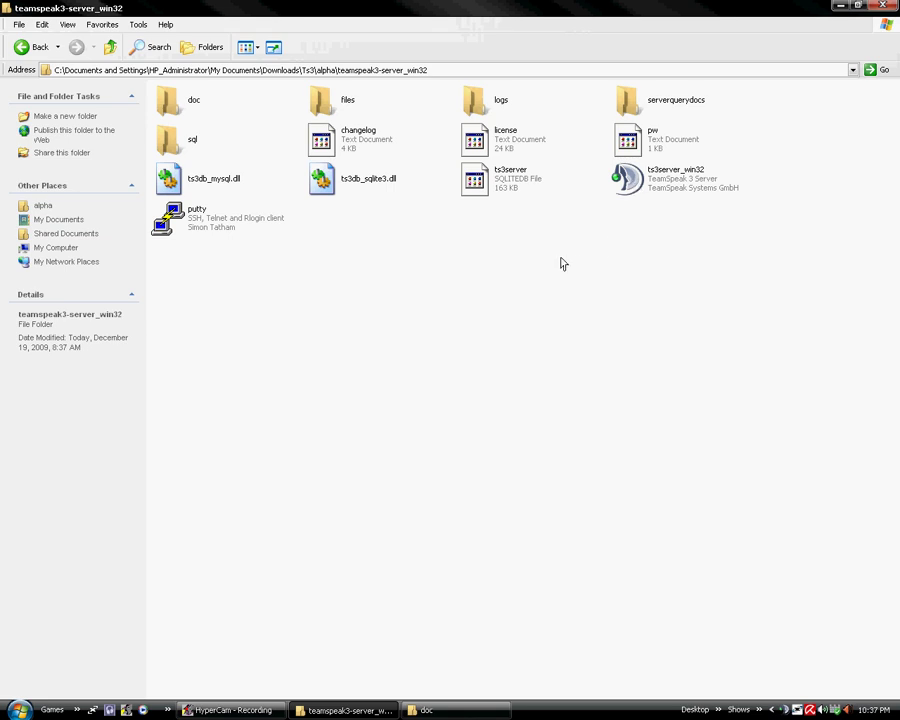
Delete the old ts3server SQLITEDB file from teamspeak3-server_win32 and confirm the deletion
left_click(505, 193)
key("Delete")
key("Return")
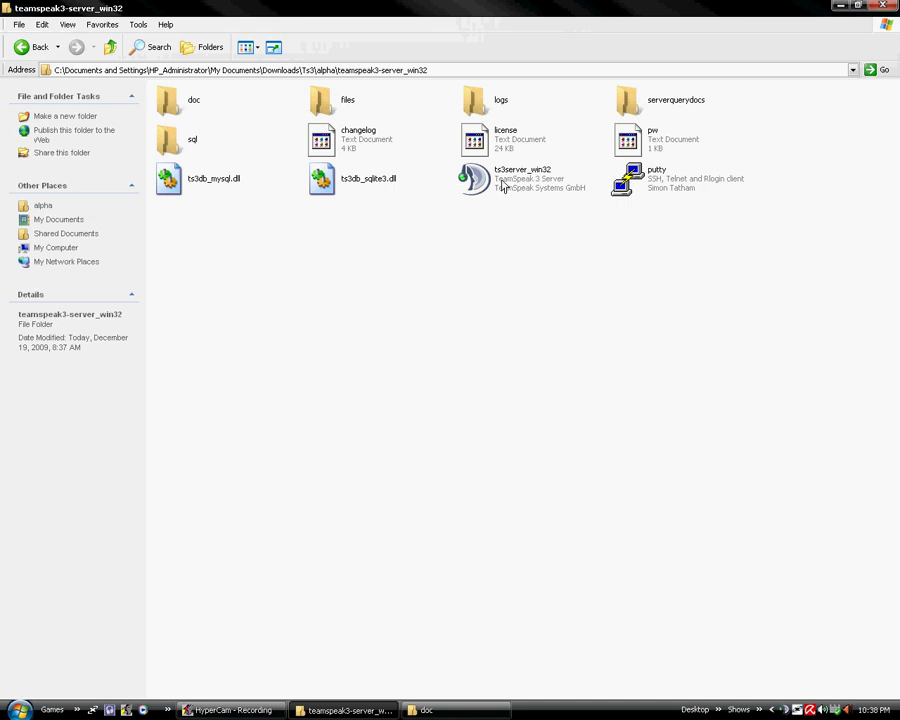
Launch ts3server_win32 to recreate the database and admin account, then center its console window
double_click(503, 187)
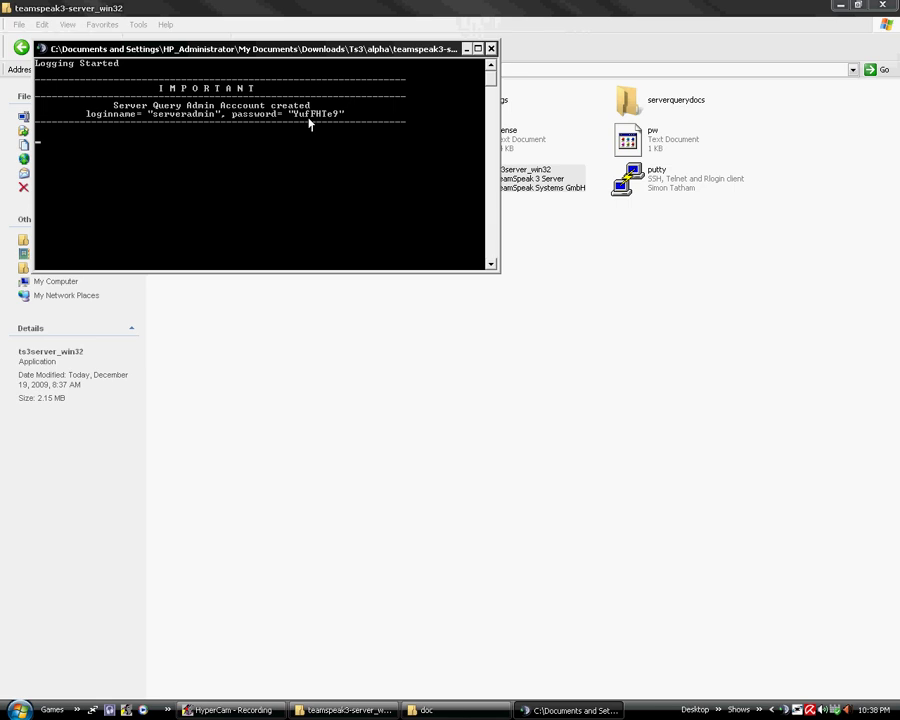
left_click(641, 146)
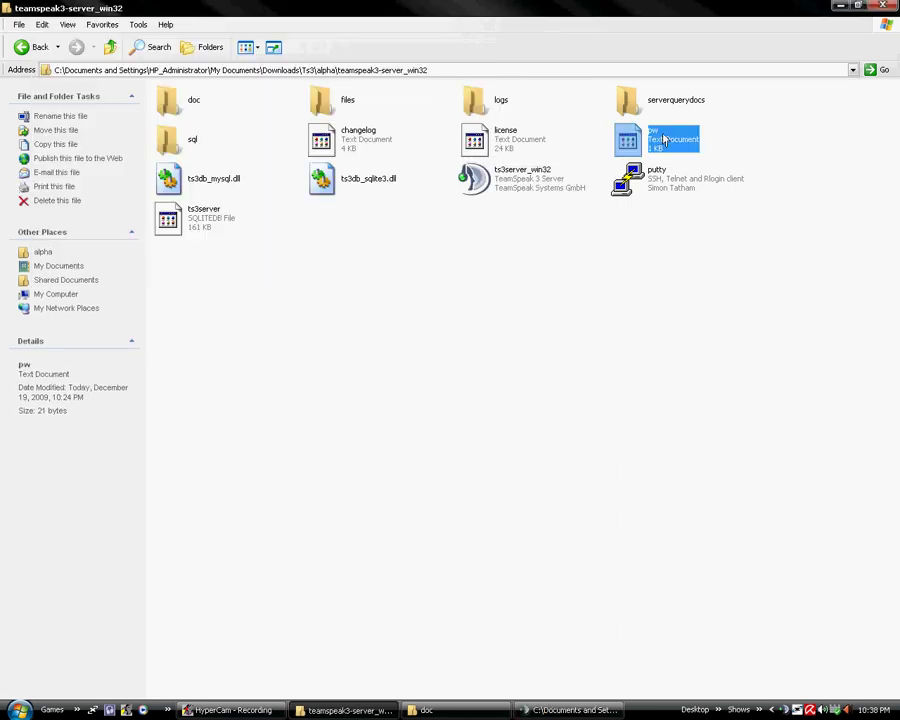
key("alt+Tab")
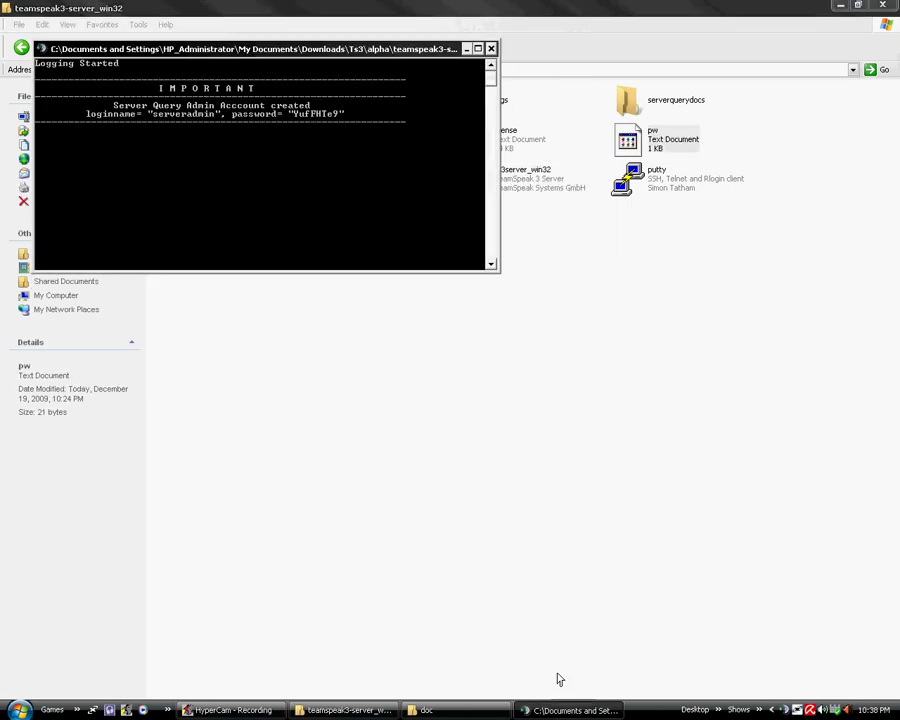
left_click_drag(361, 51, 503, 282)
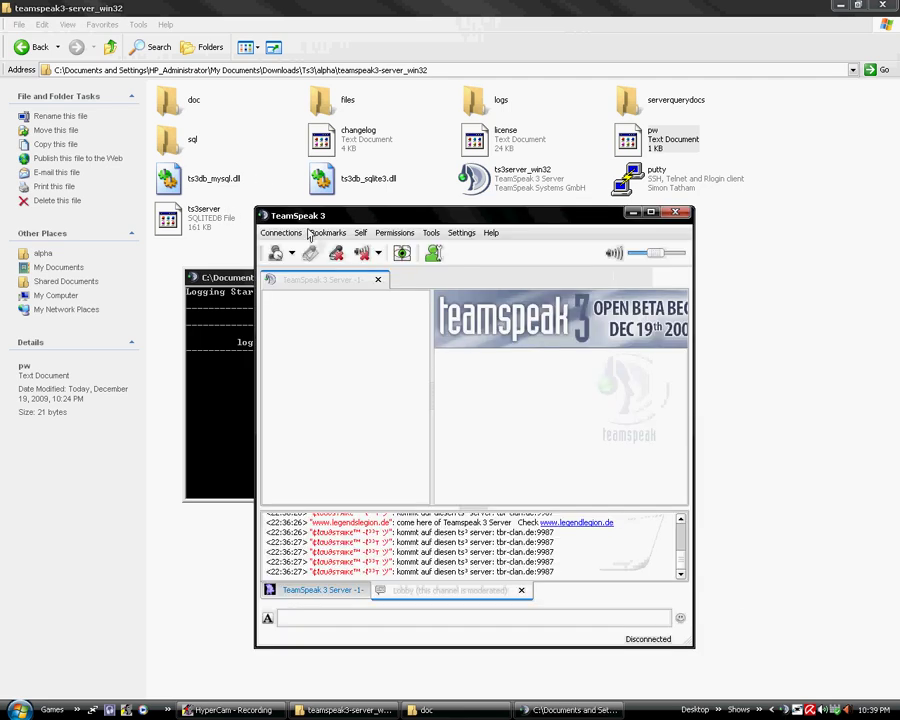
Connect to the bookmarked test server and close the Default Channel chat tab
left_click(327, 232)
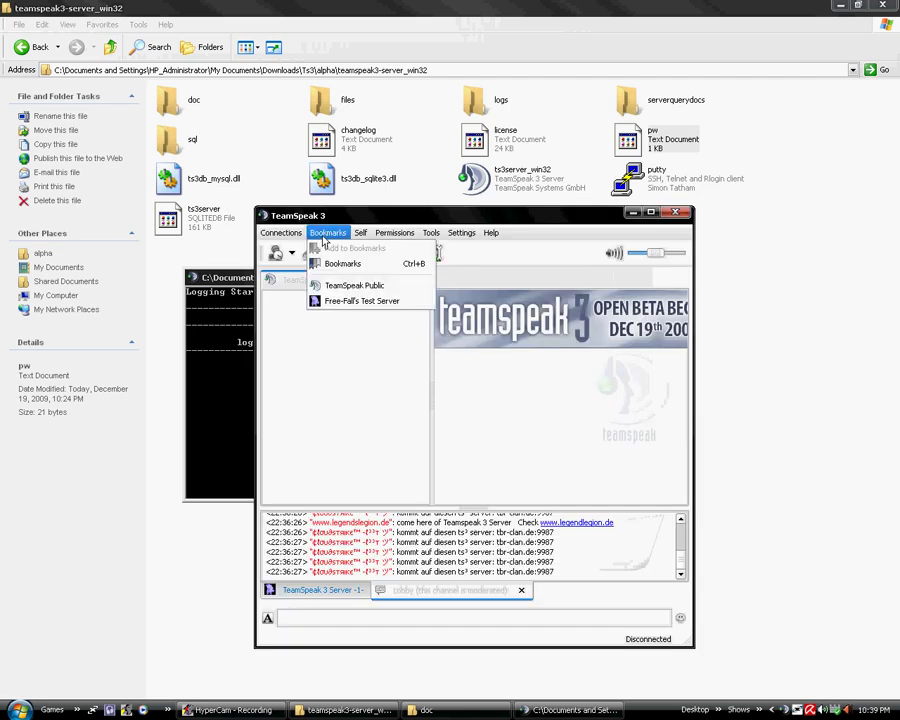
left_click(336, 302)
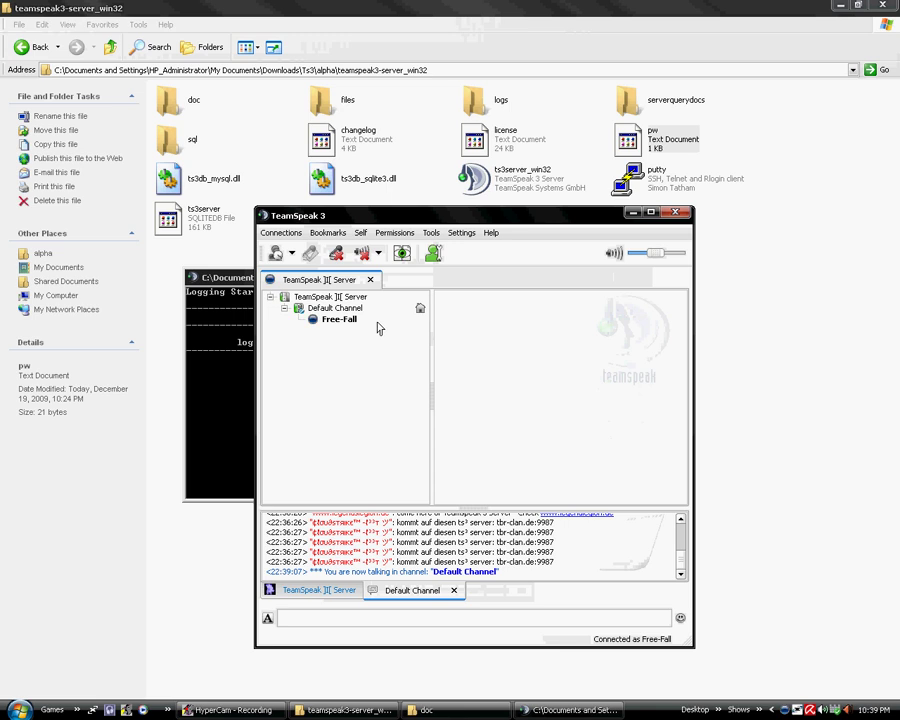
left_click_drag(479, 220, 582, 250)
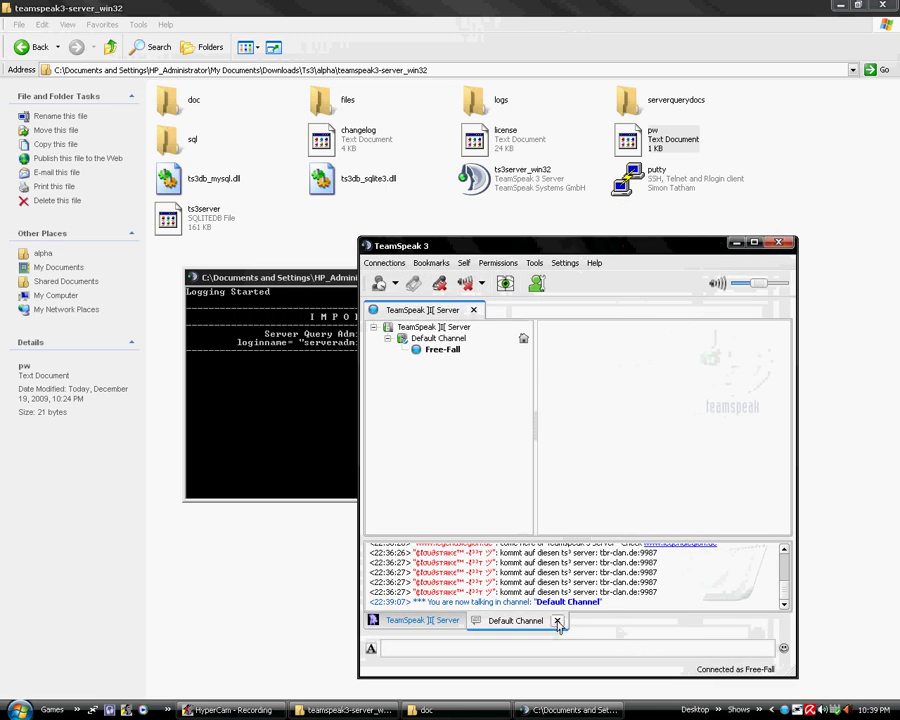
left_click(558, 621)
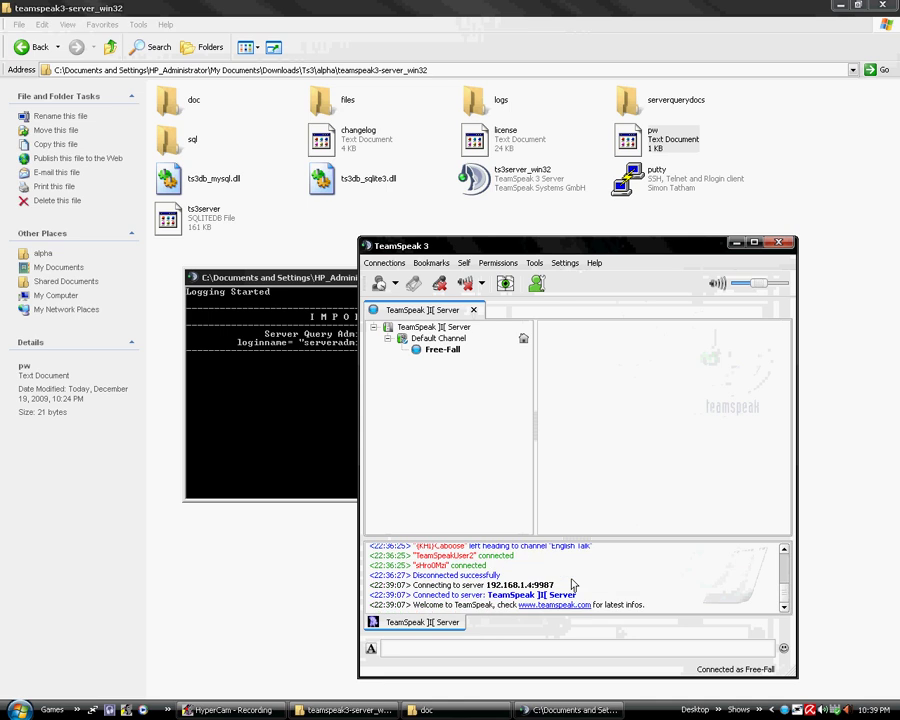
Inspect your client and the Default Channel details in the channel tree, then return to the server folder
scroll(580, 590, "up", 3)
scroll(592, 588, "up", 3)
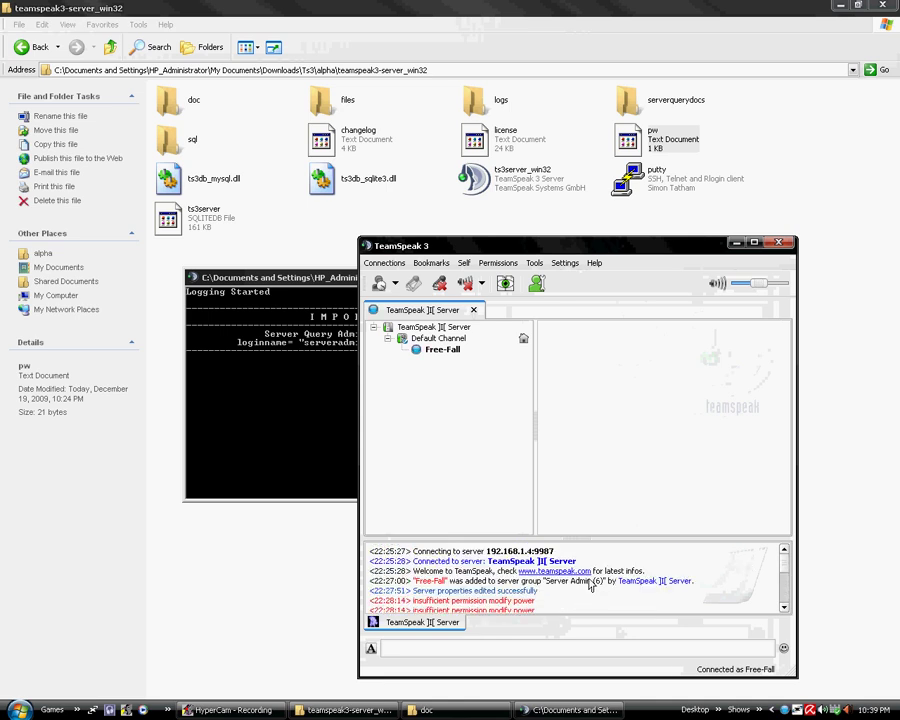
scroll(592, 588, "down", 2)
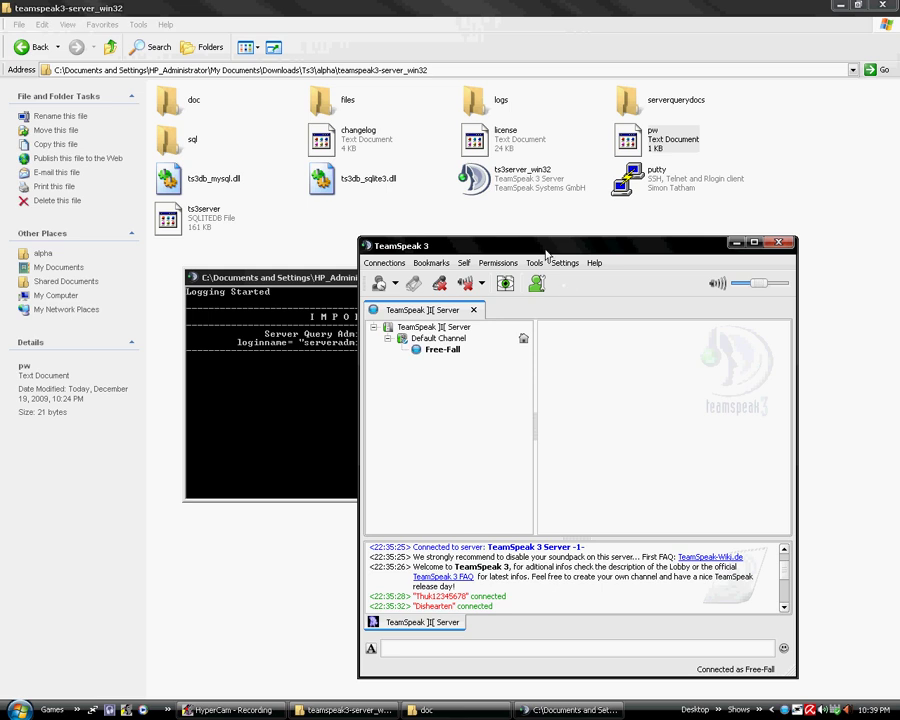
left_click_drag(549, 250, 597, 230)
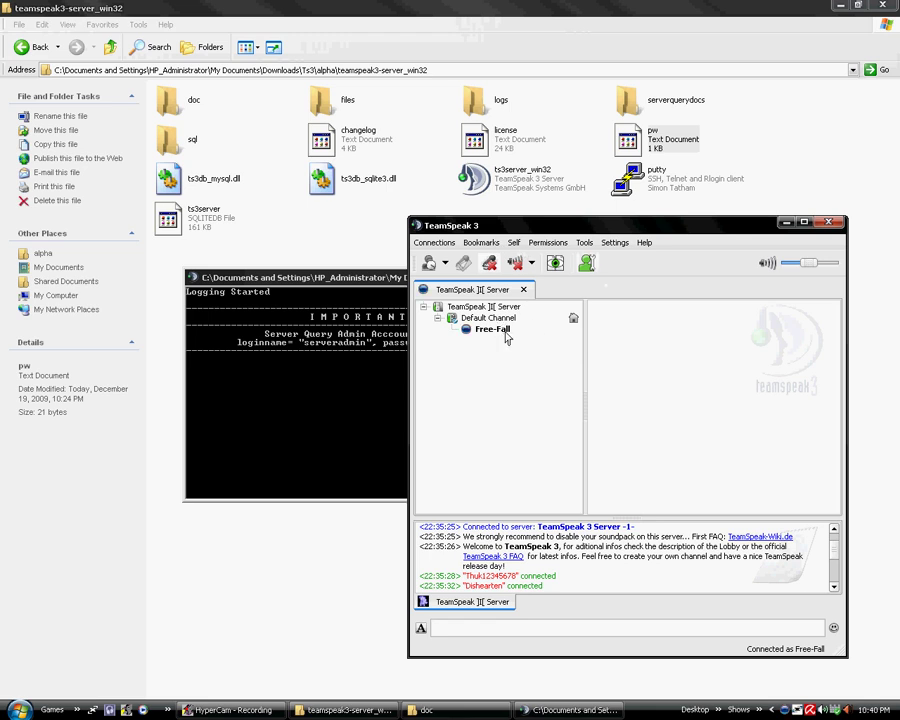
left_click(510, 330)
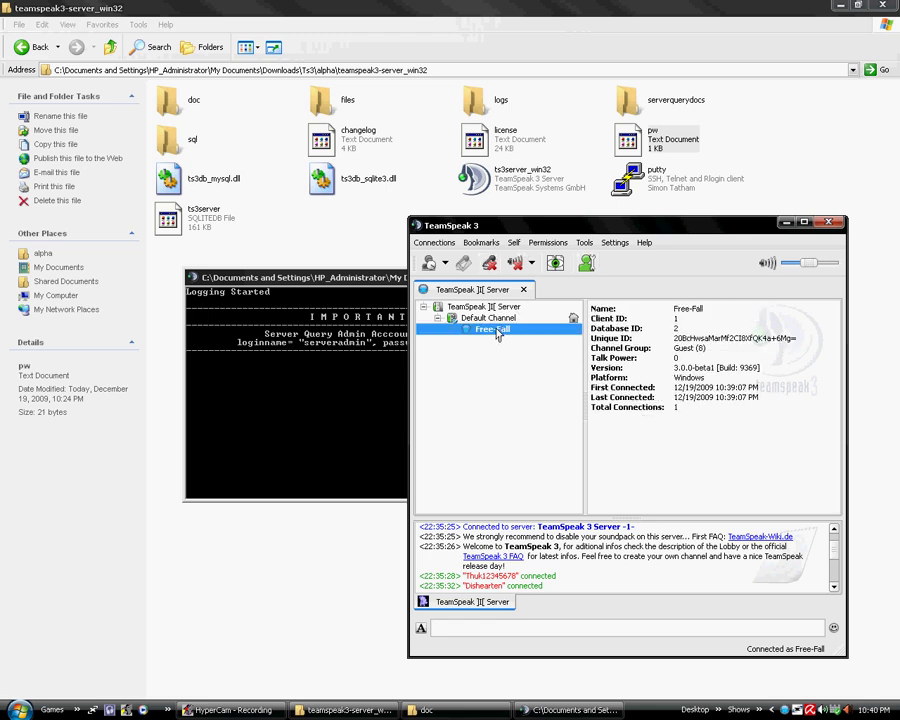
left_click(437, 318)
left_click(441, 318)
left_click(437, 318)
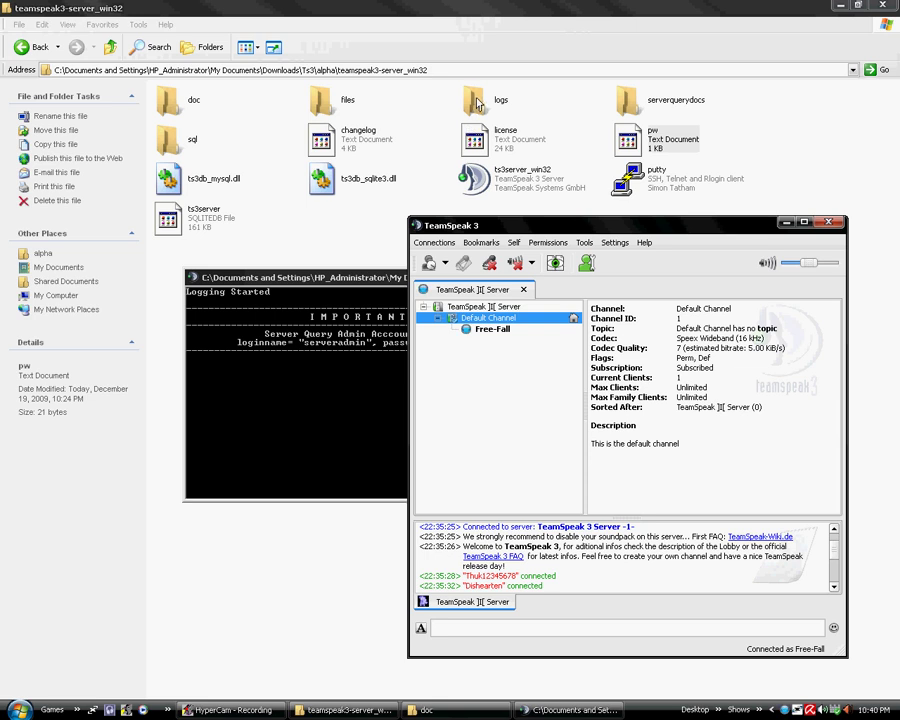
left_click(478, 62)
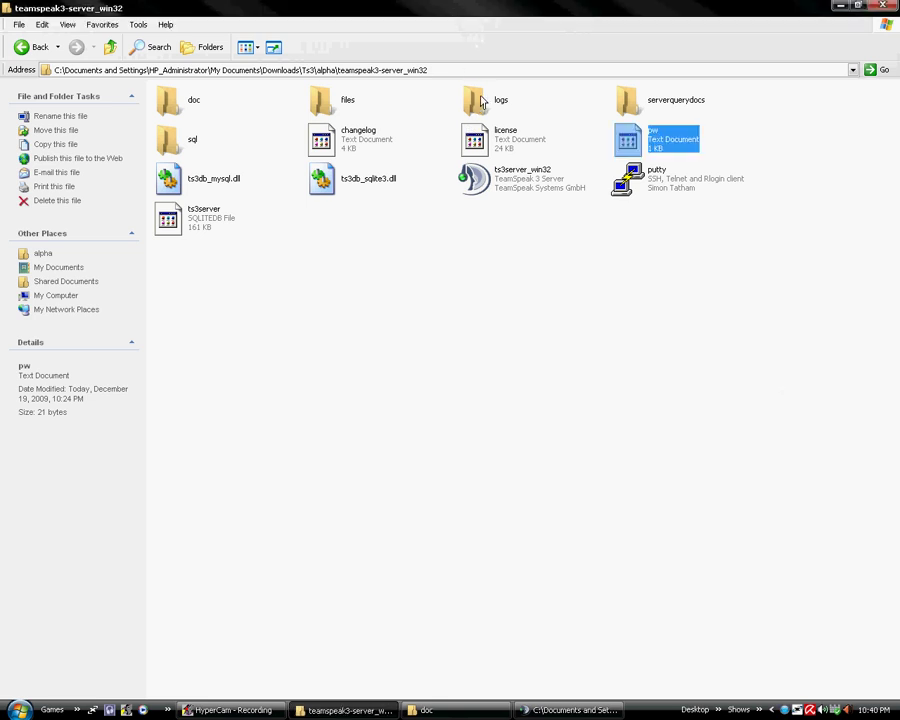
Open the newest ts3server log from the logs folder in Notepad
double_click(481, 102)
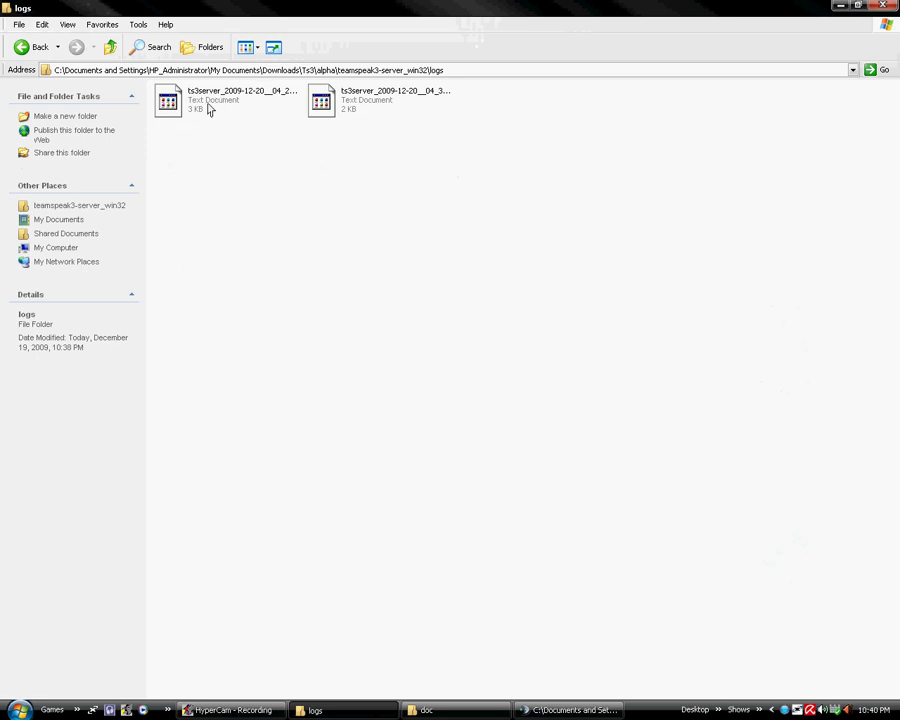
left_click(209, 106)
left_click(363, 97)
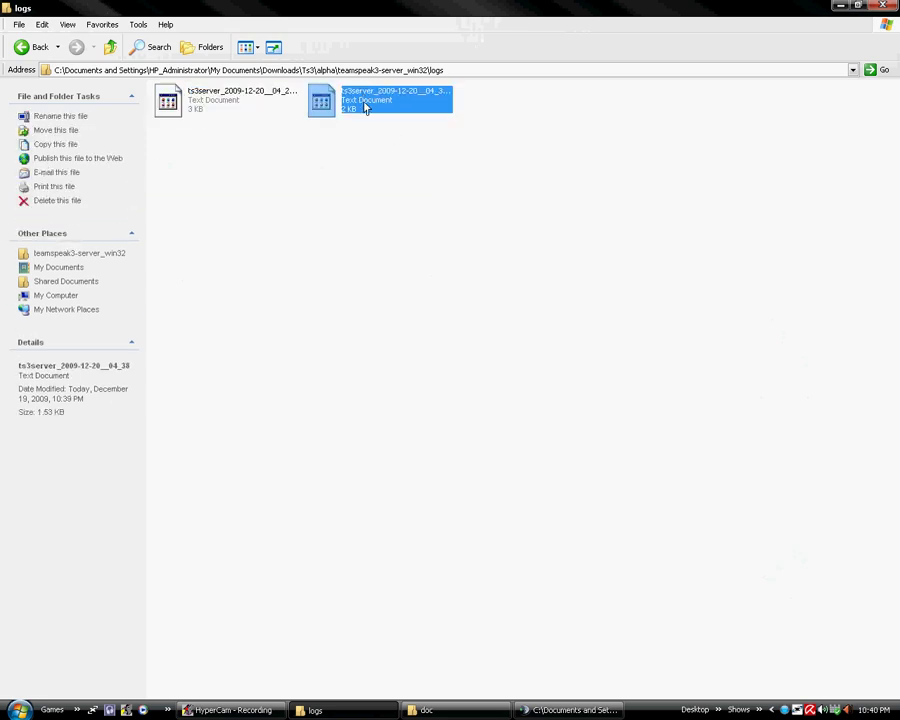
double_click(365, 99)
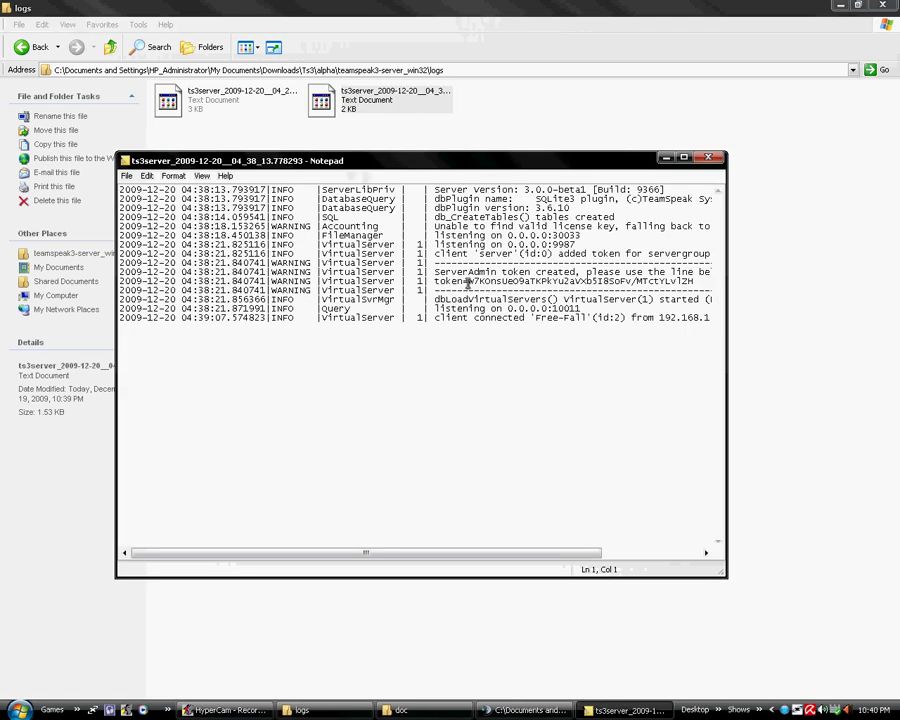
Copy the ServerAdmin token value from the log and close Notepad
left_click_drag(498, 553, 563, 567)
left_click_drag(608, 281, 569, 296)
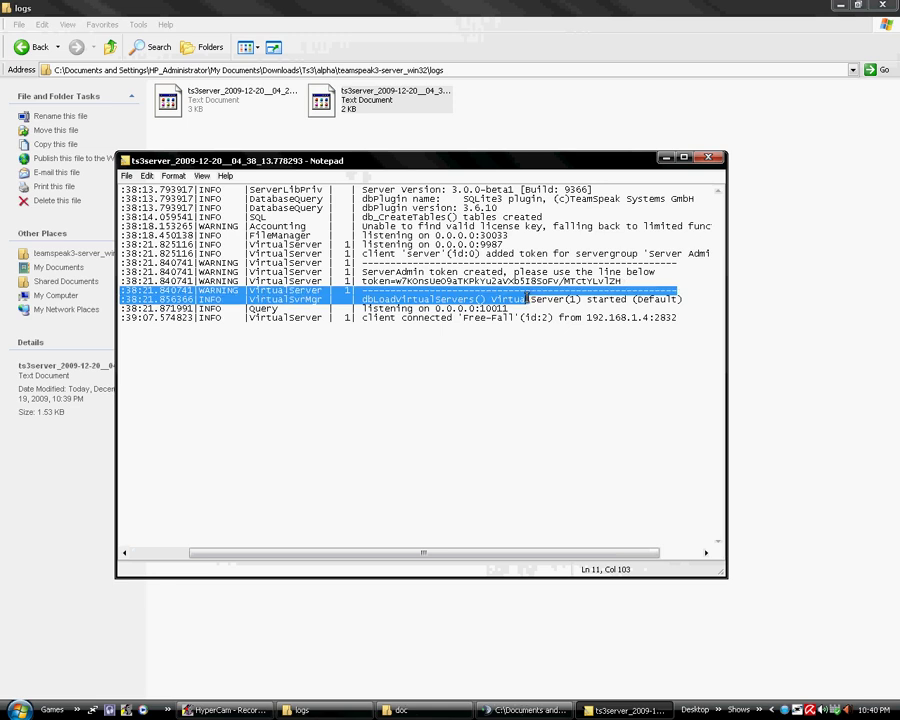
left_click_drag(621, 282, 399, 283)
right_click(399, 283)
left_click(419, 319)
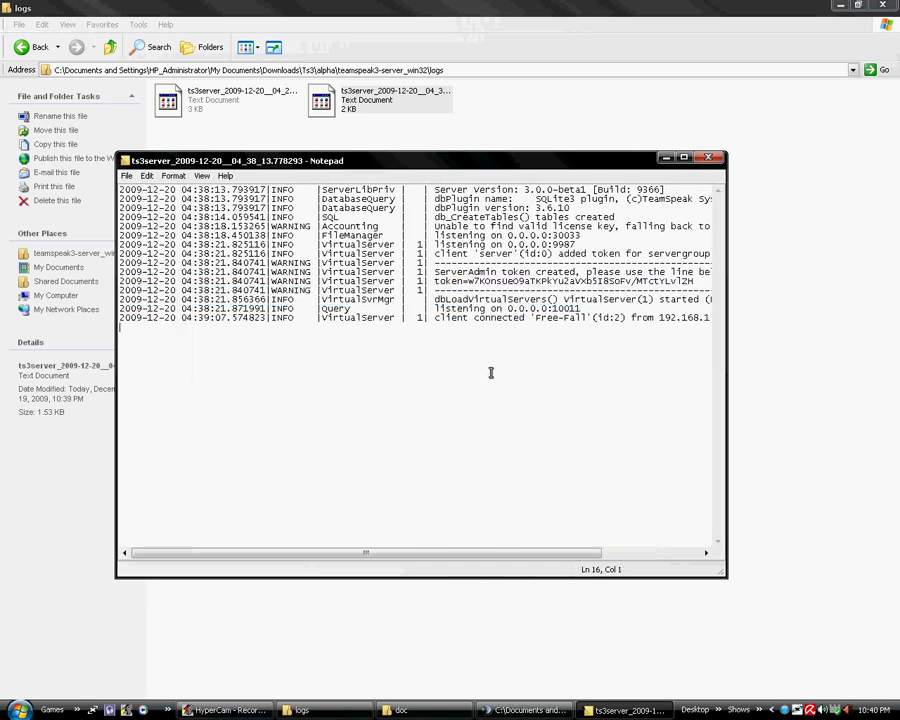
left_click(784, 160)
Redeem the copied ServerAdmin privilege token in the TeamSpeak client
left_click(566, 712)
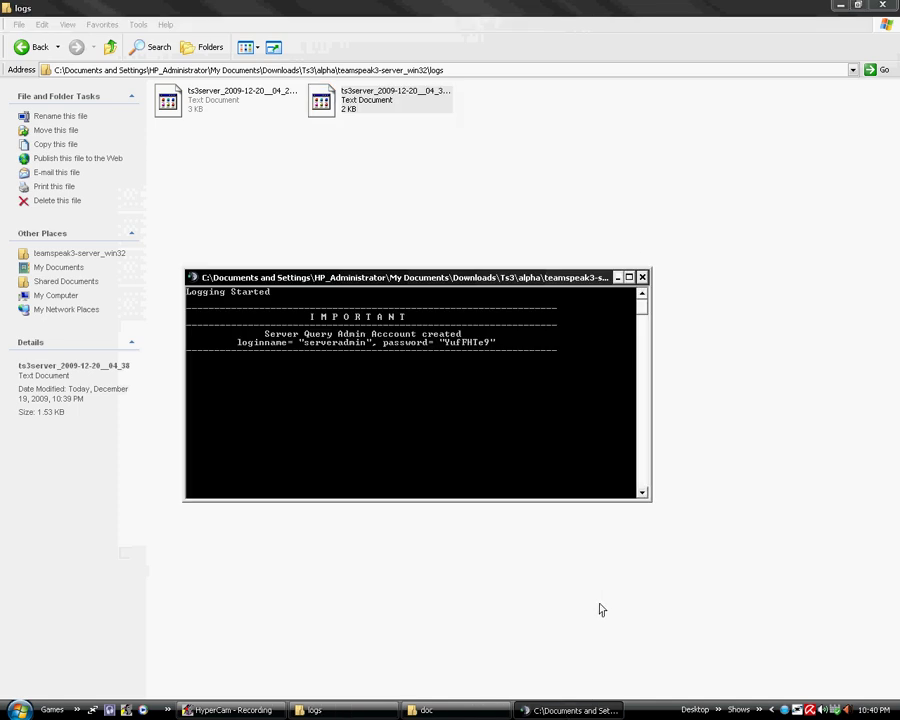
left_click(786, 712)
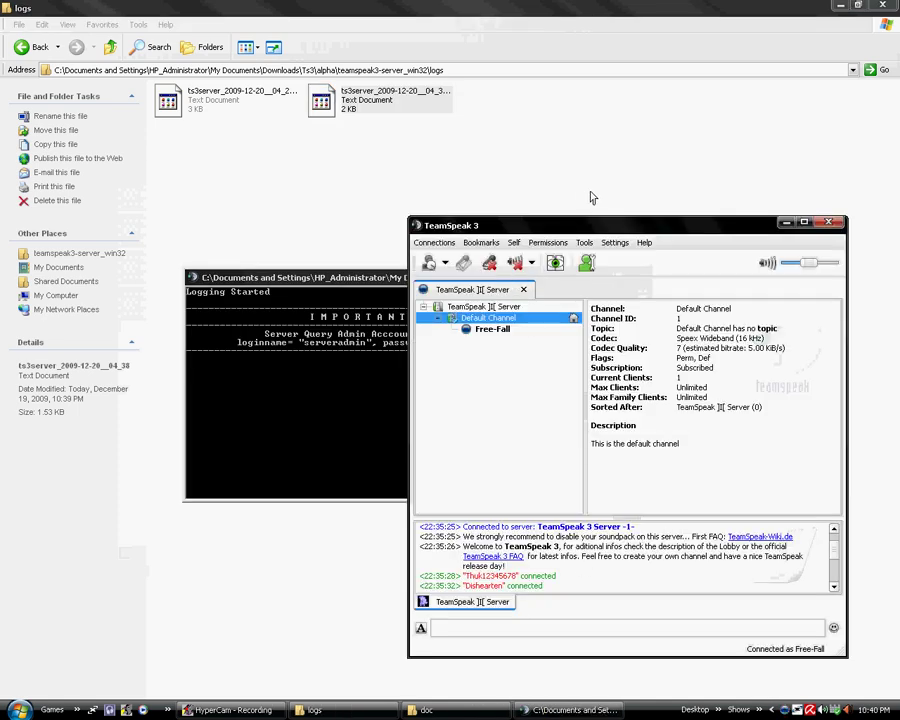
left_click_drag(600, 232, 523, 210)
left_click(470, 220)
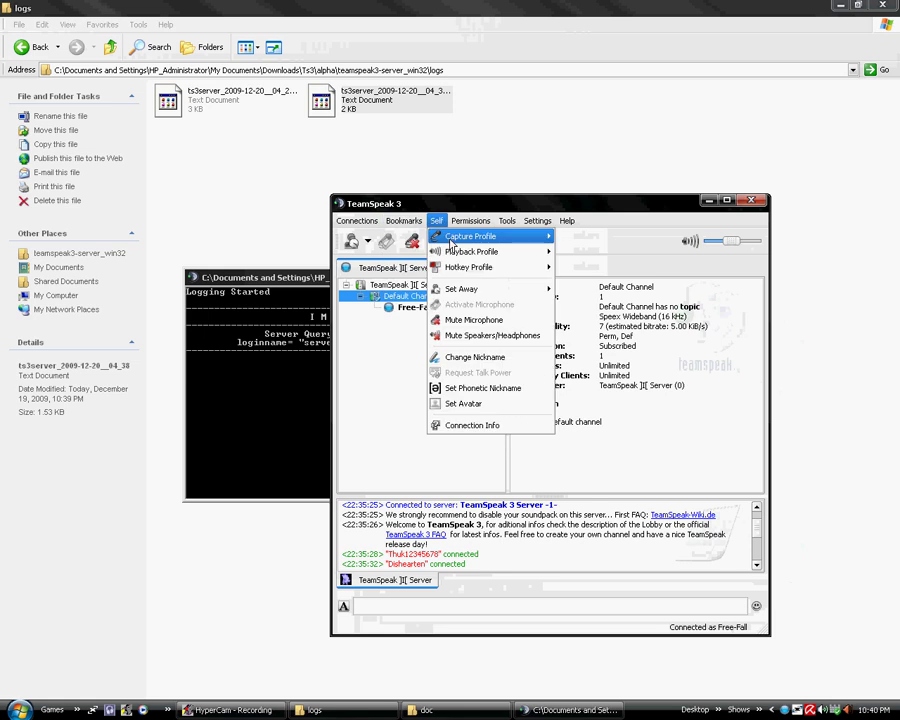
mouse_move(403, 220)
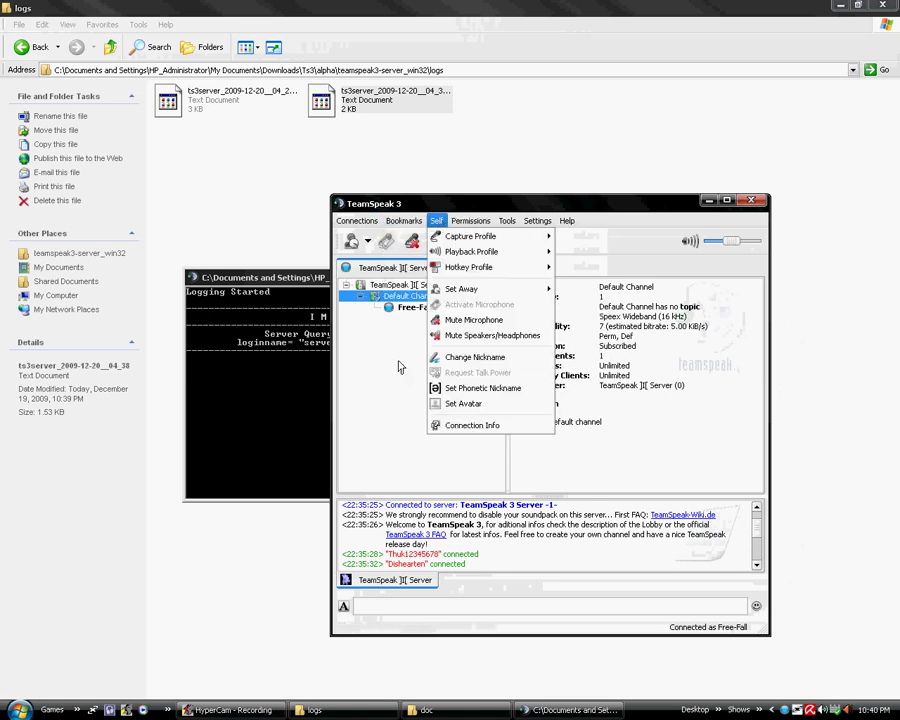
left_click(435, 218)
left_click(435, 218)
mouse_move(480, 224)
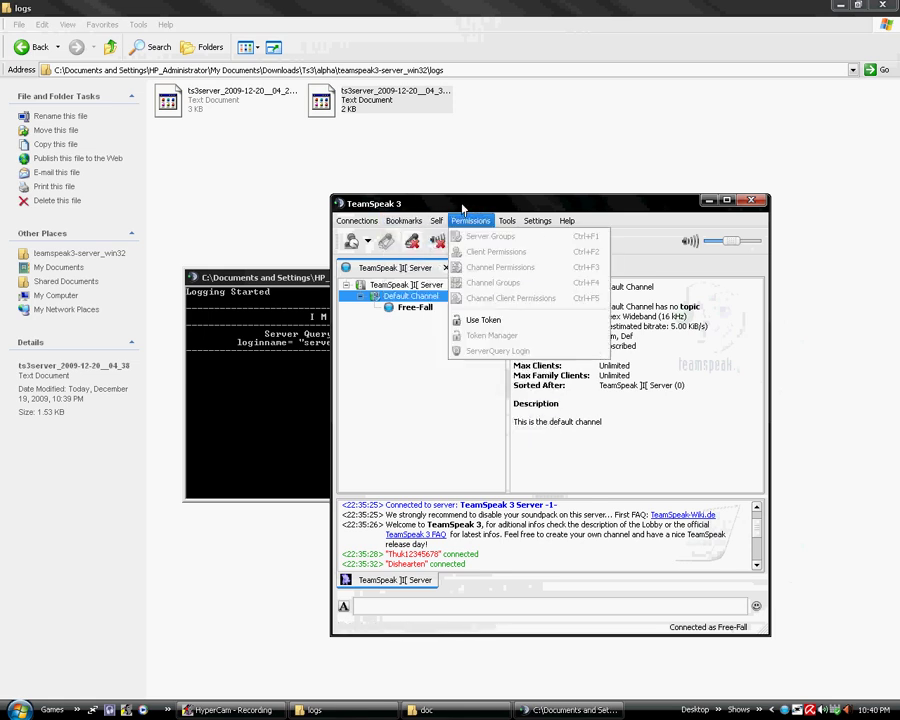
left_click(500, 319)
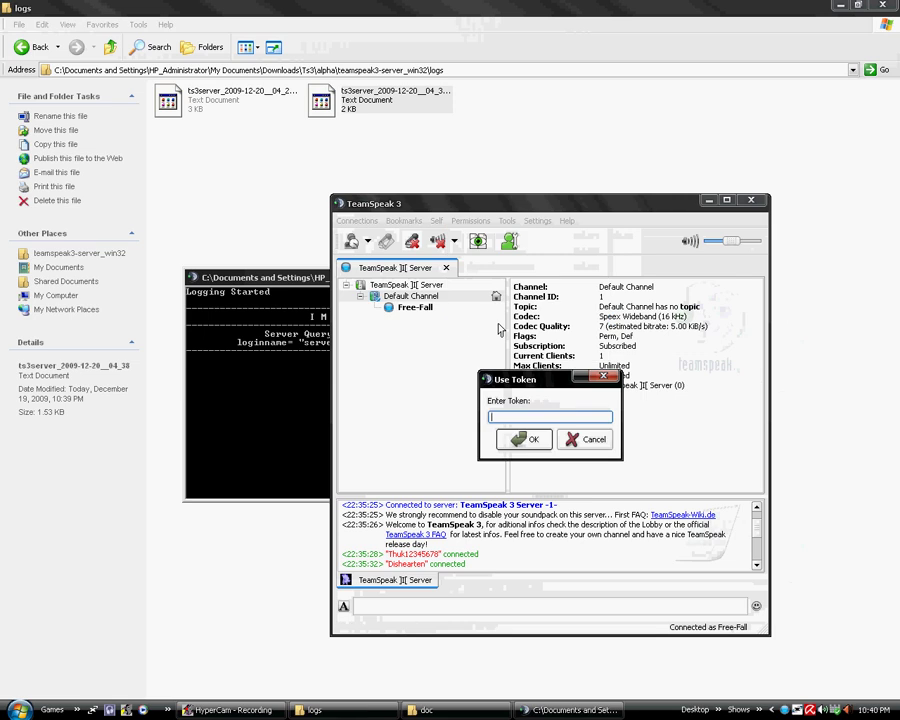
right_click(527, 416)
left_click(580, 482)
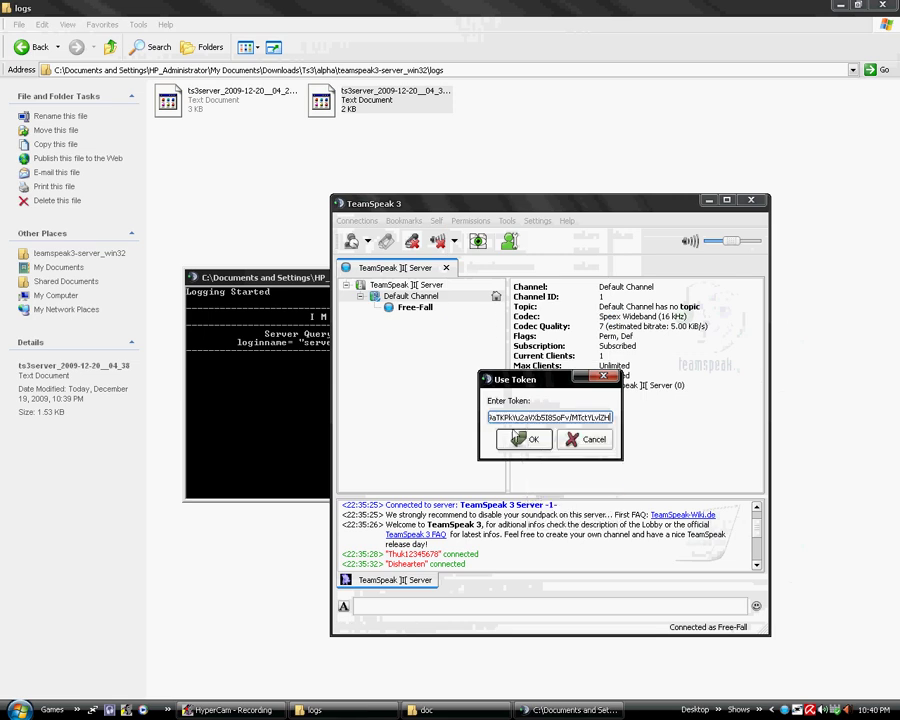
left_click(529, 448)
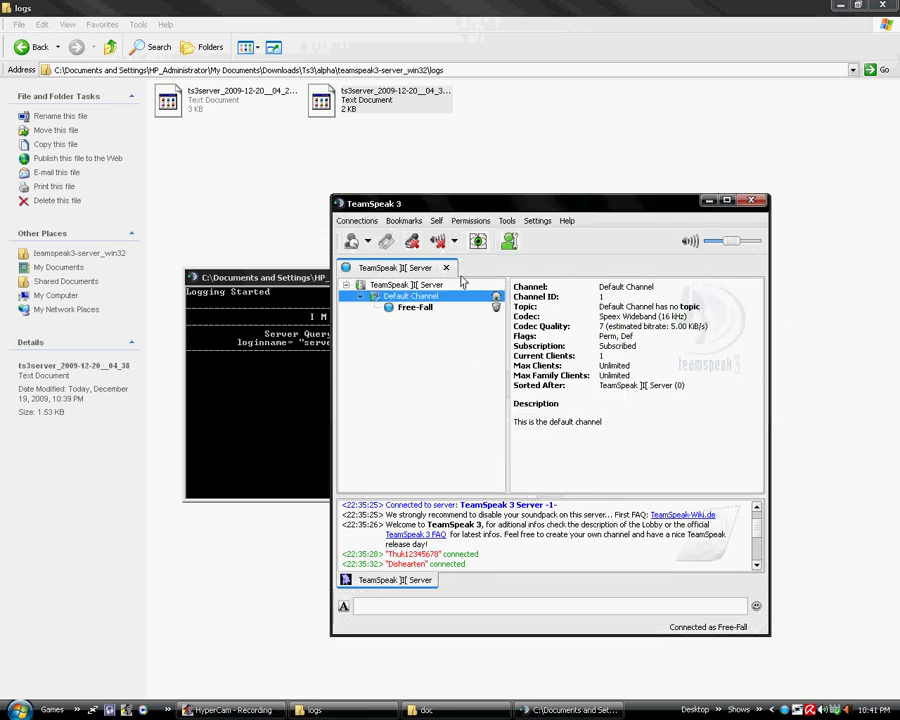
Rename the virtual server to 'Wahaty' in its server settings
left_click(495, 308)
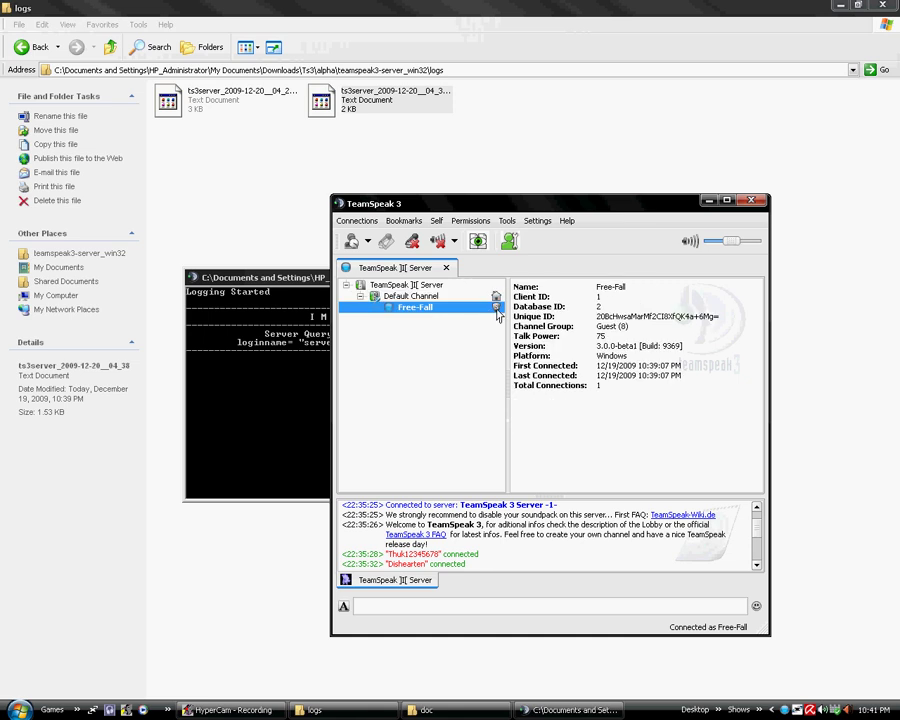
left_click(414, 287)
right_click(437, 340)
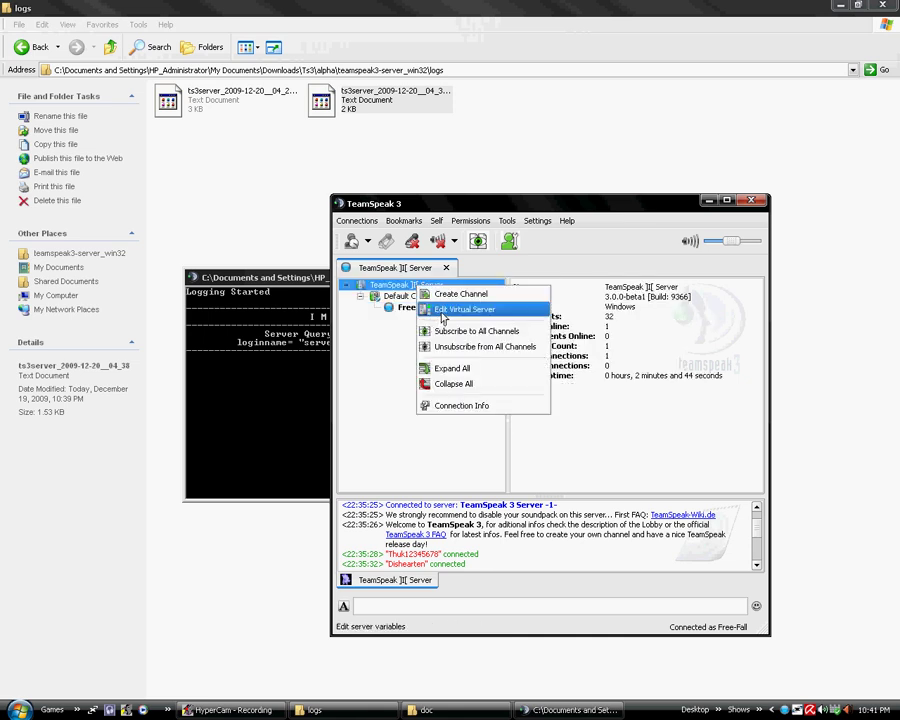
left_click(460, 364)
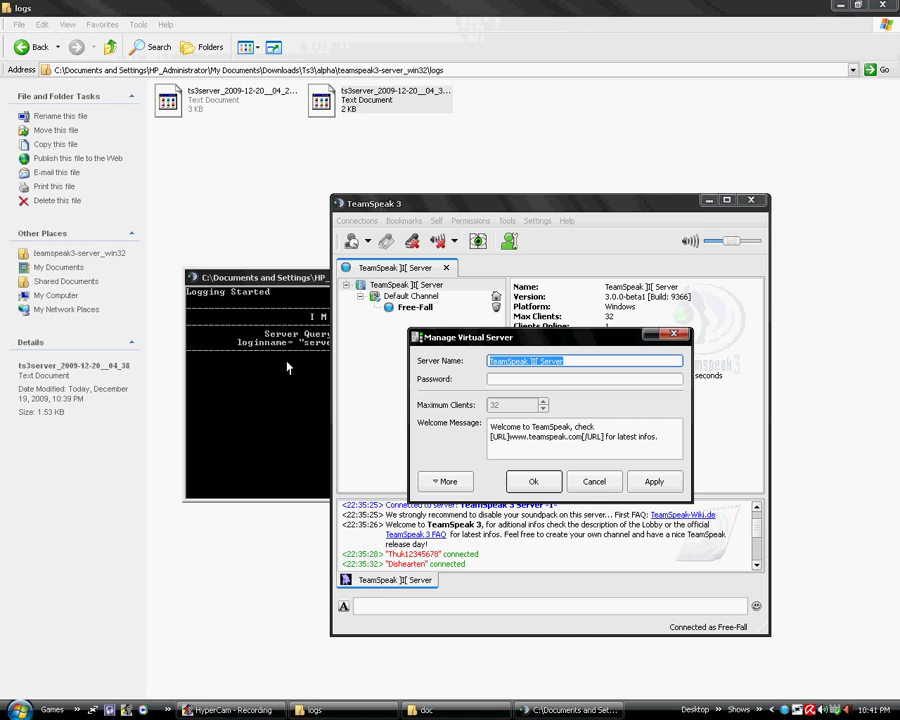
type("Wahaty")
key("Return")
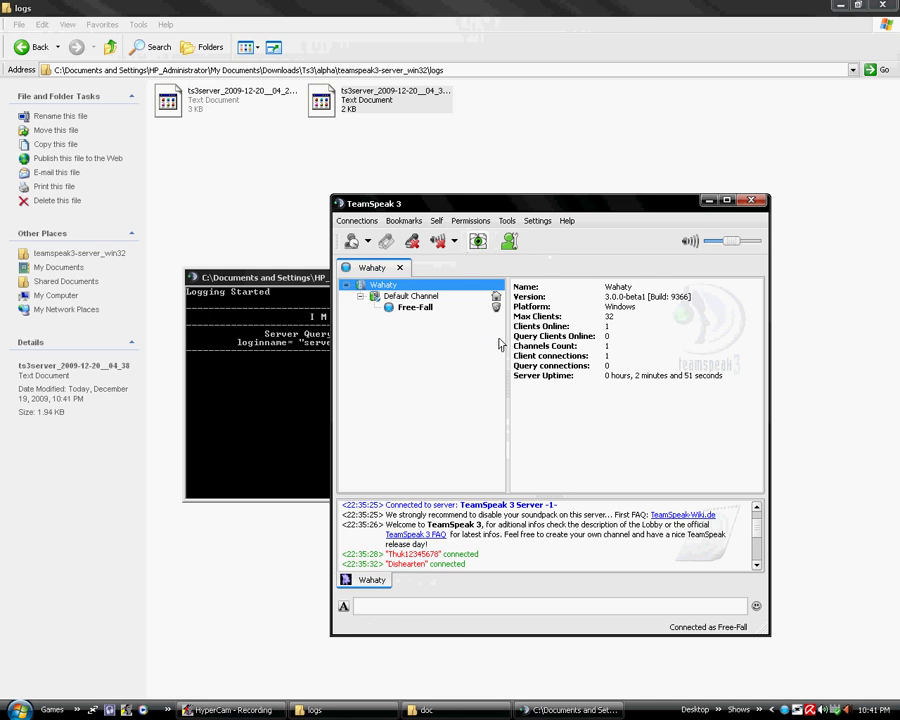
Generate a new Server Admin token of type Server Group in the Token Manager
left_click(404, 221)
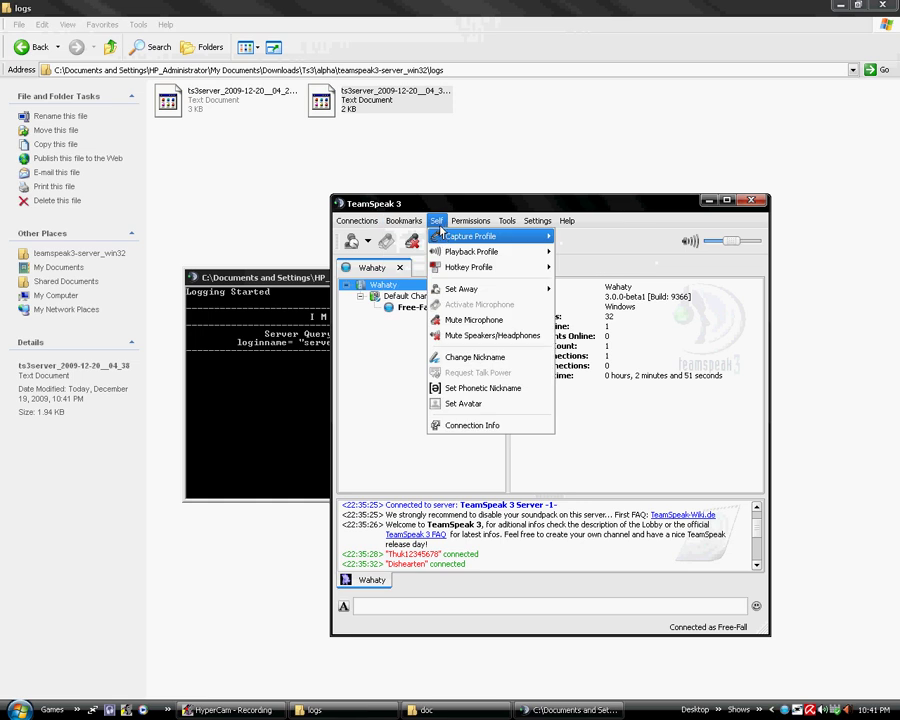
mouse_move(466, 222)
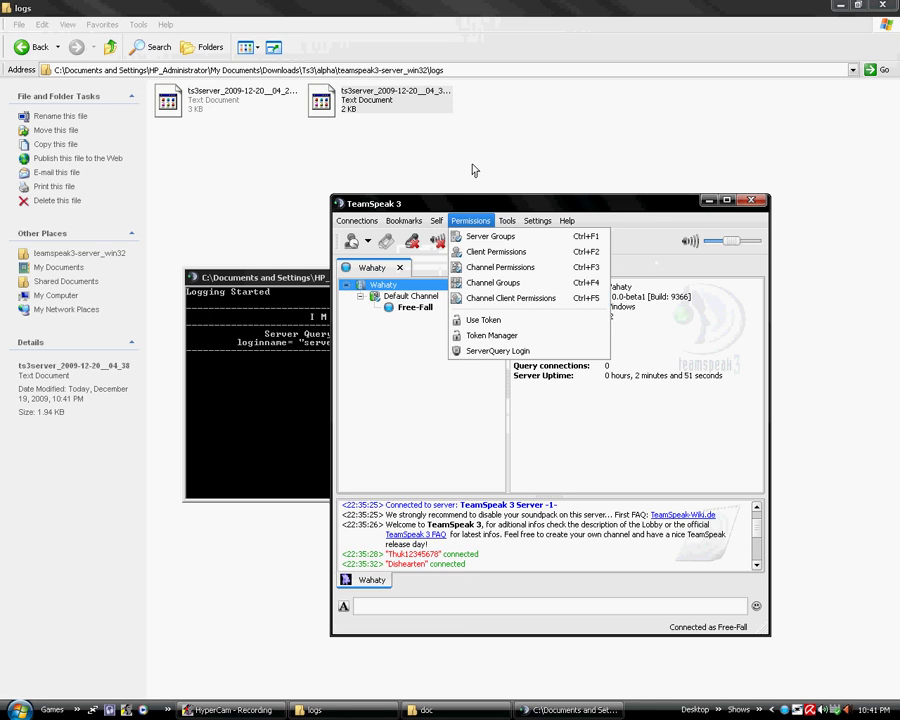
left_click(491, 336)
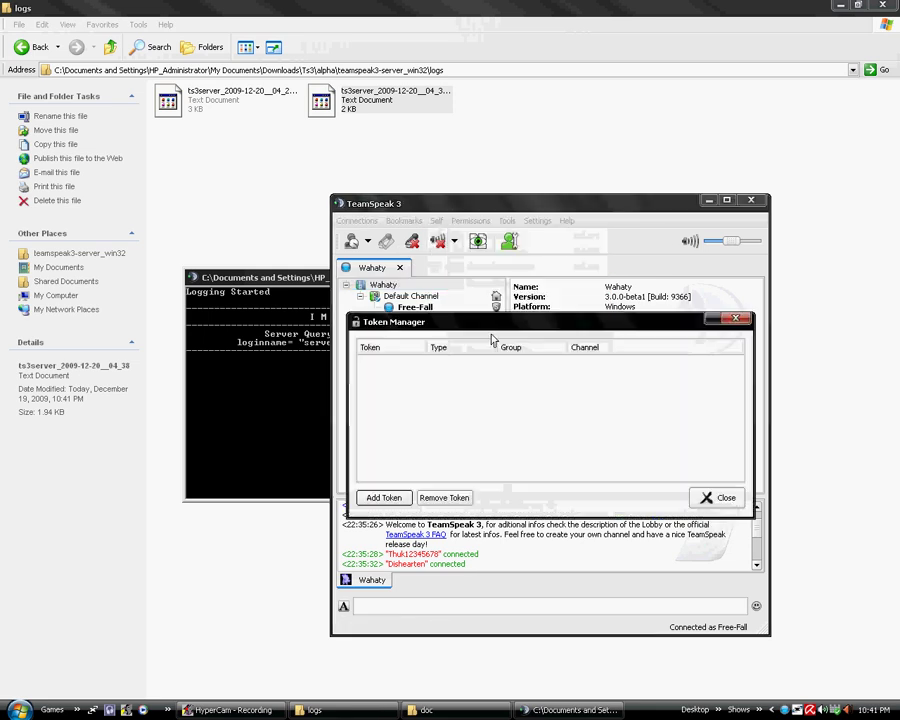
left_click_drag(470, 323, 498, 346)
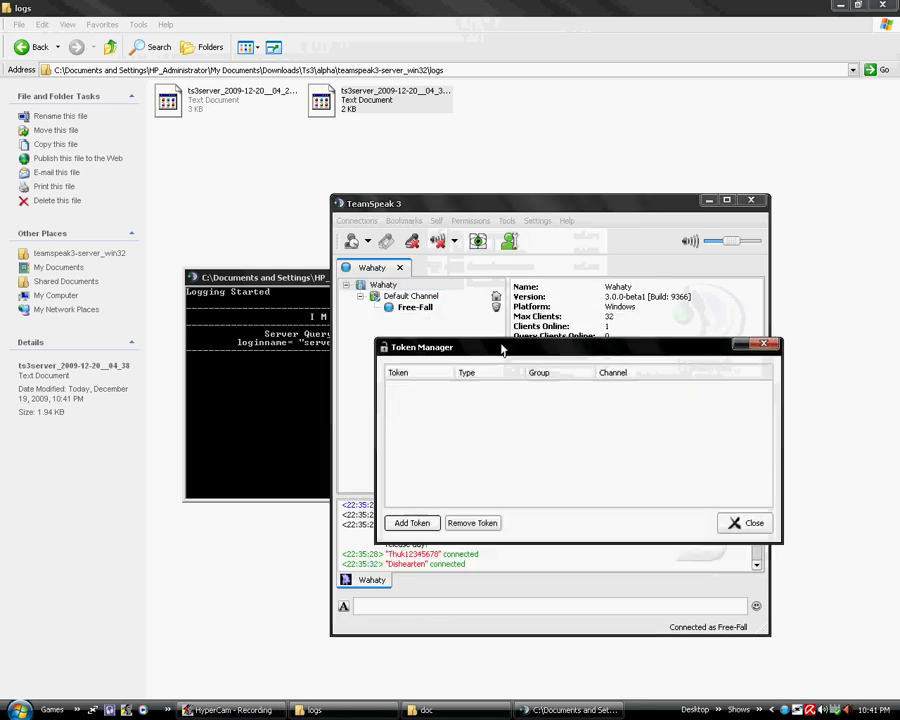
left_click(421, 521)
left_click(515, 425)
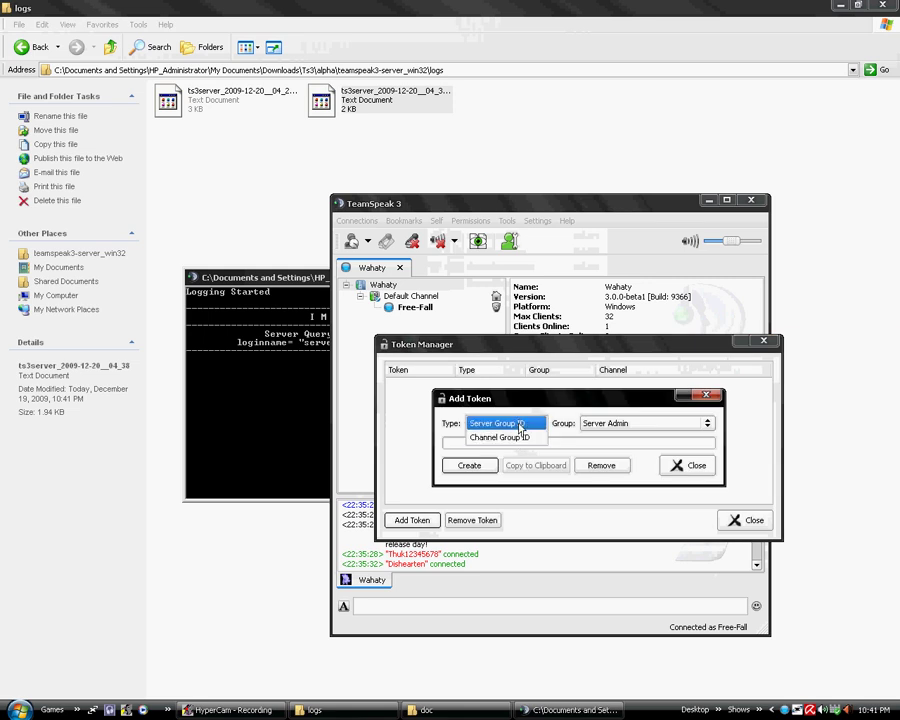
left_click(514, 424)
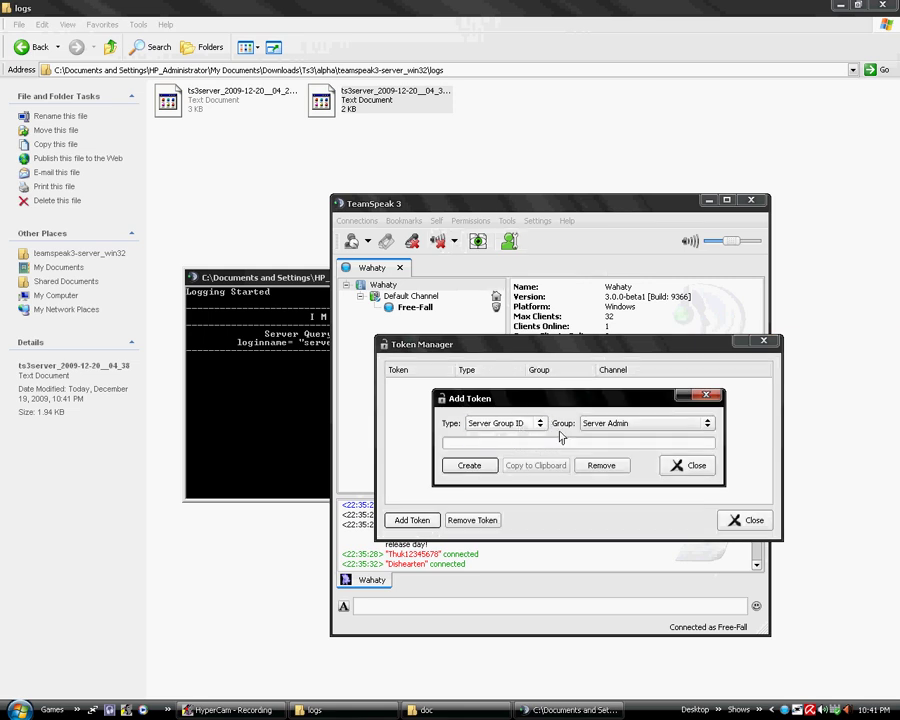
left_click(472, 465)
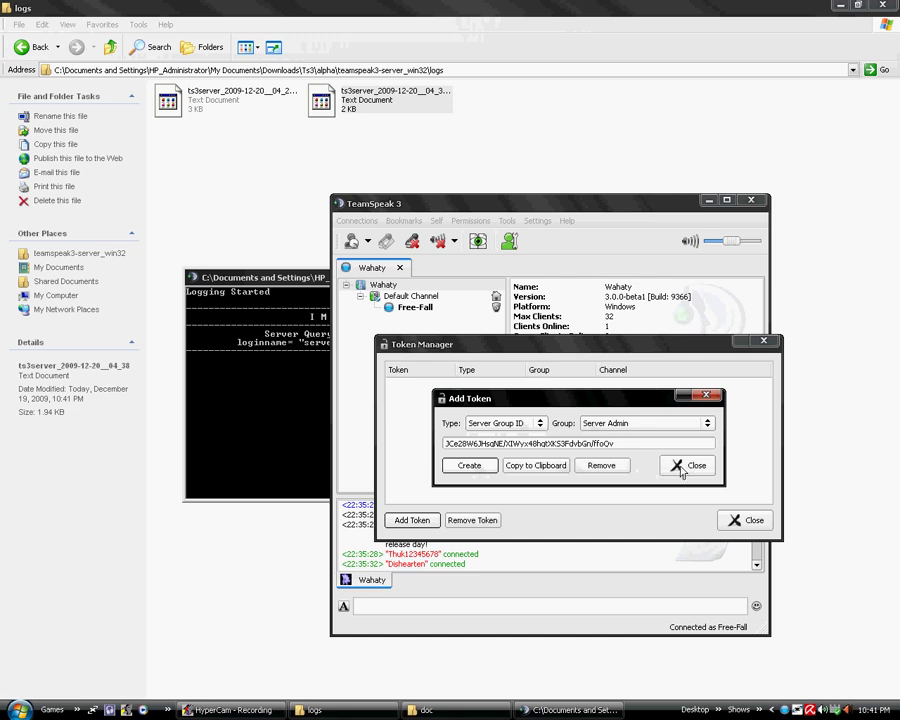
left_click(696, 468)
Copy the new token and post it as a chat message
left_click(486, 384)
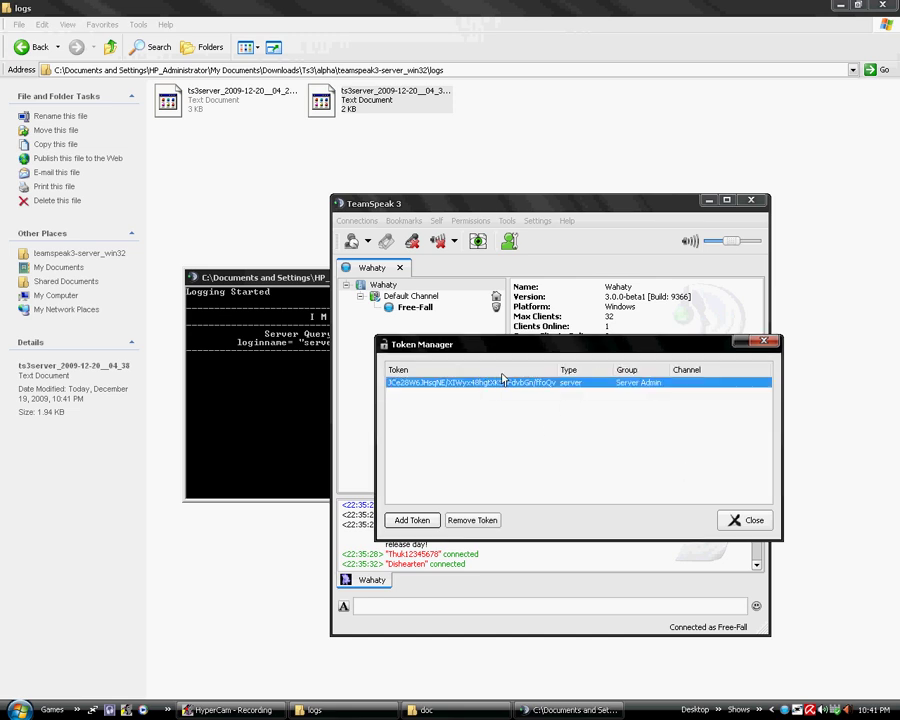
right_click(521, 388)
left_click(540, 391)
left_click(450, 602)
right_click(452, 604)
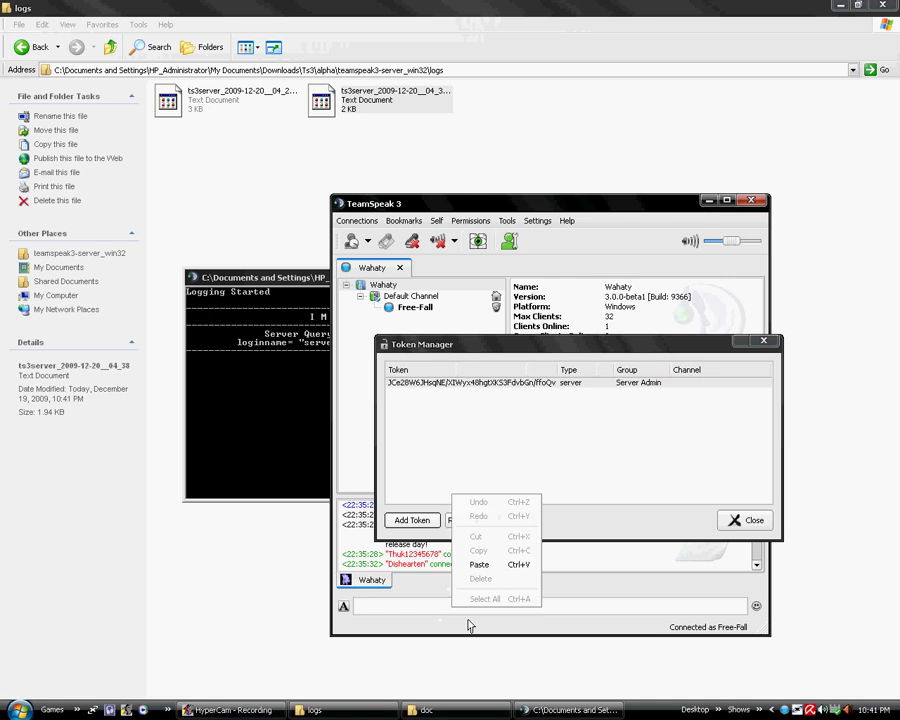
left_click(484, 564)
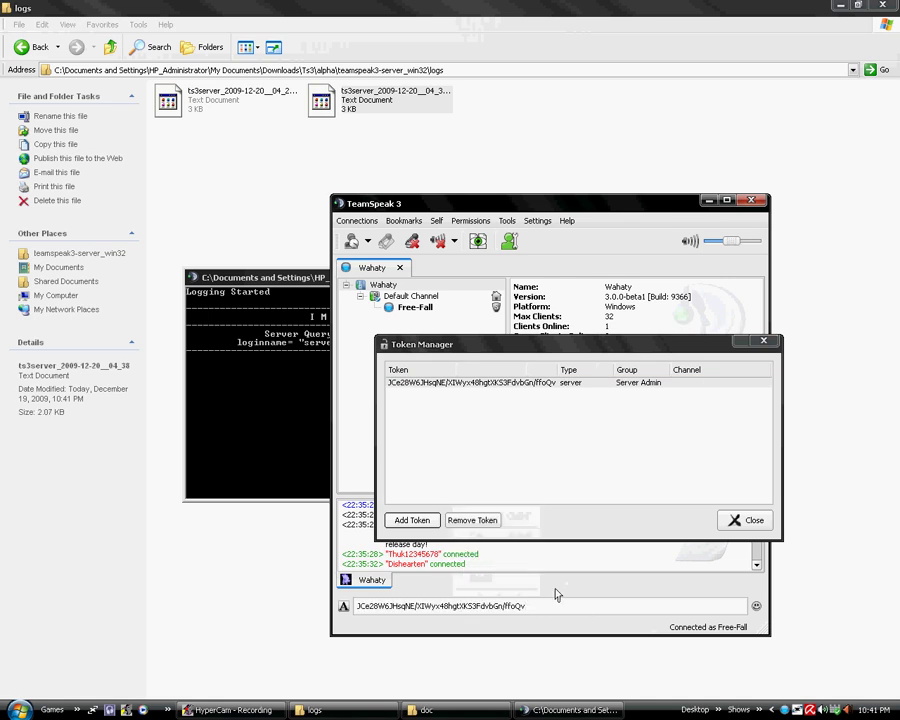
key("Return")
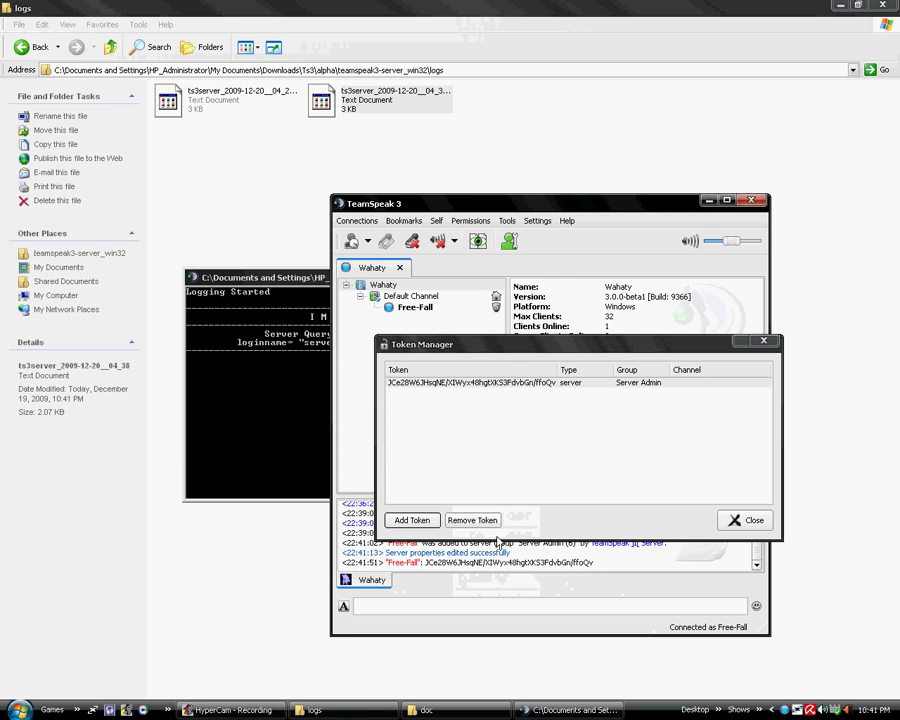
Remove the token and close the Token Manager
left_click(440, 383)
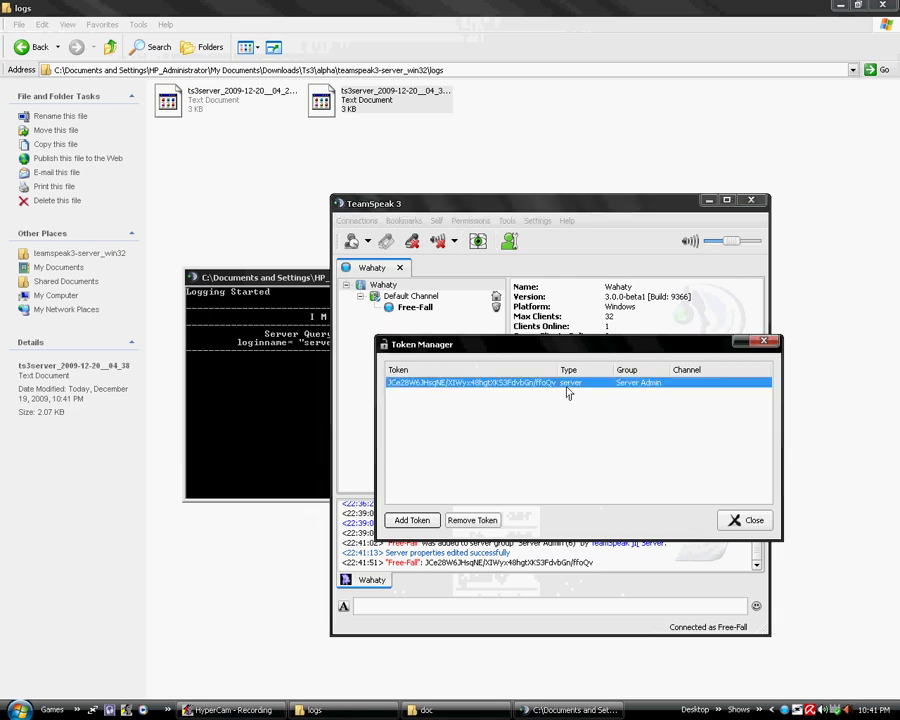
left_click_drag(577, 350, 625, 318)
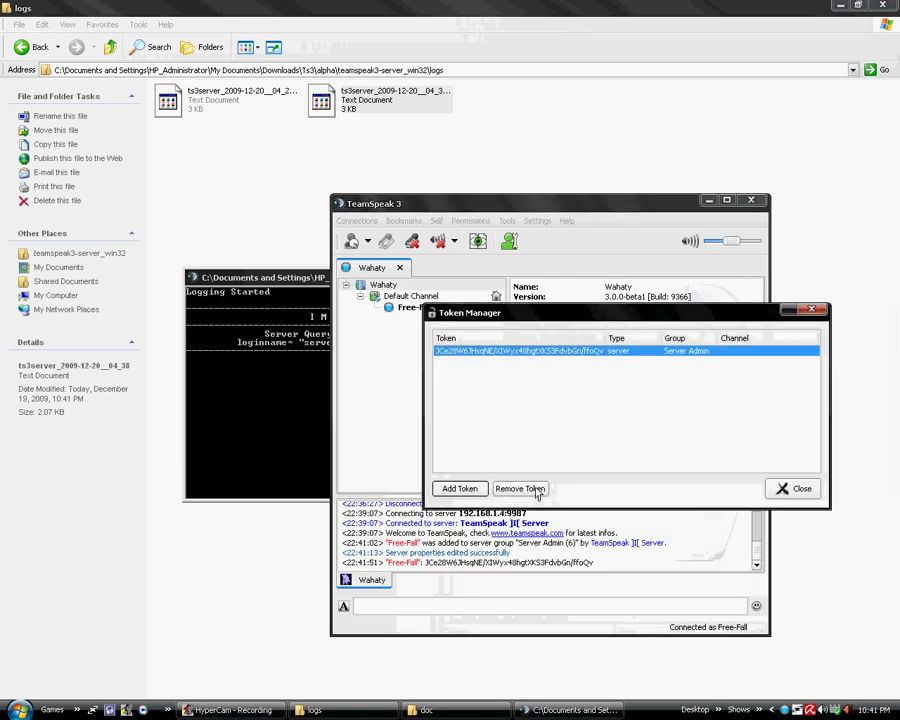
left_click(535, 489)
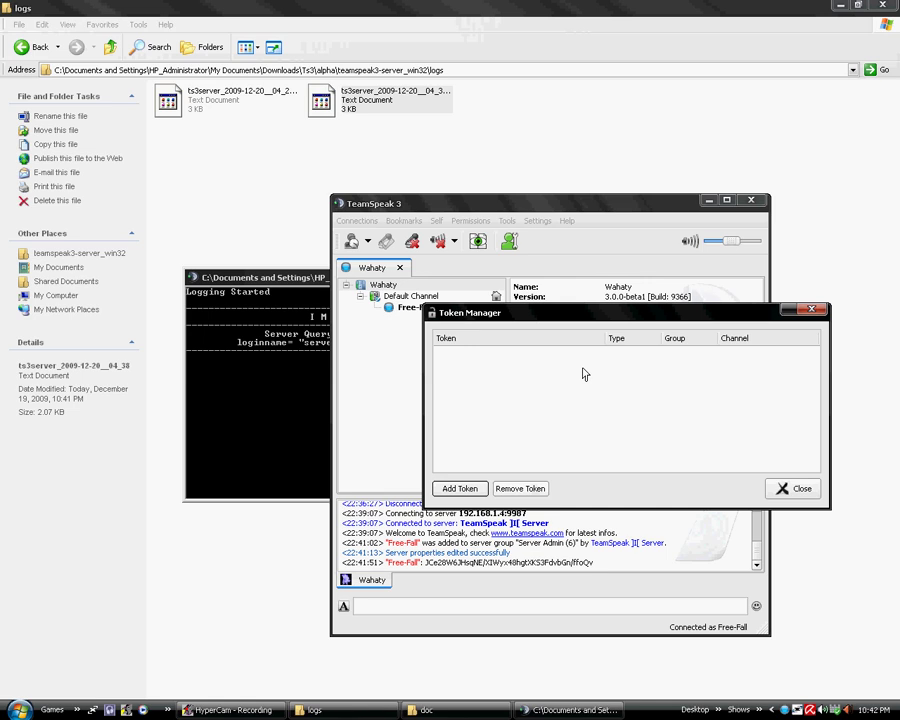
left_click(798, 490)
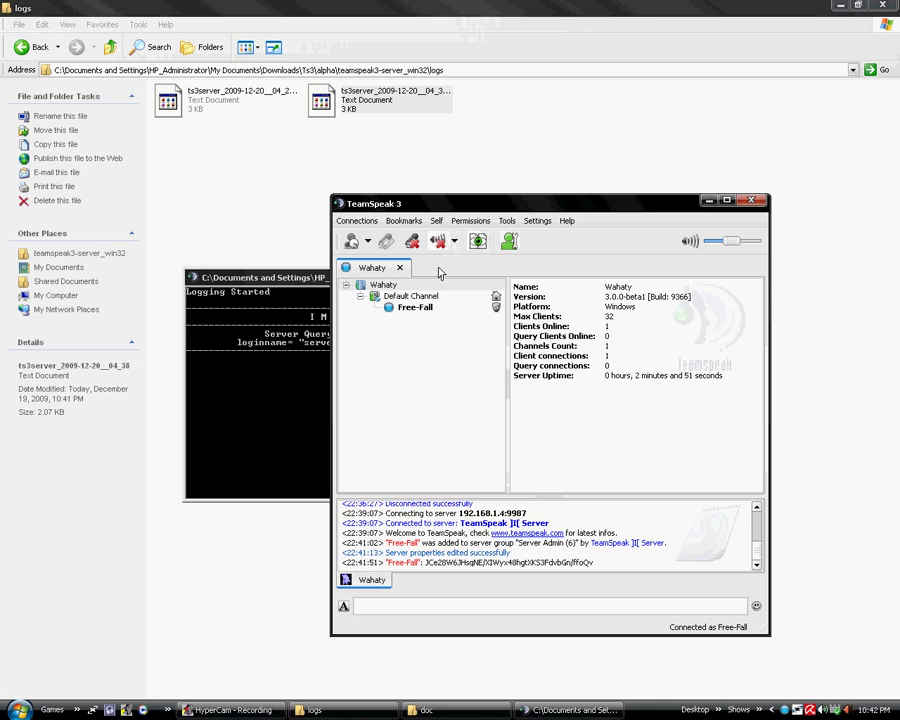
Create a ServerQuery login named 'Free' and note its generated password
left_click(468, 227)
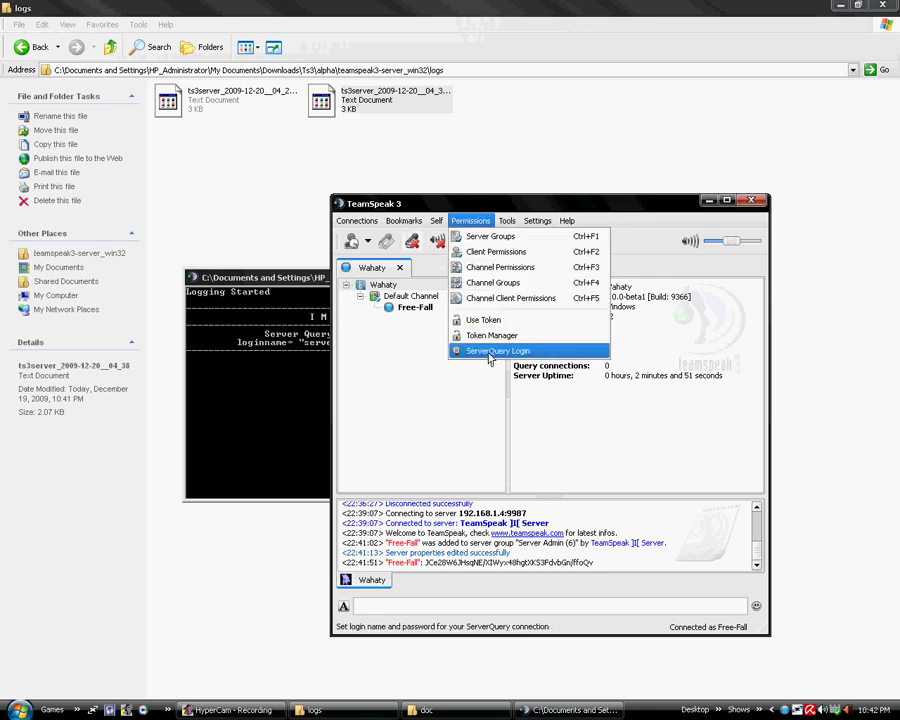
left_click(490, 352)
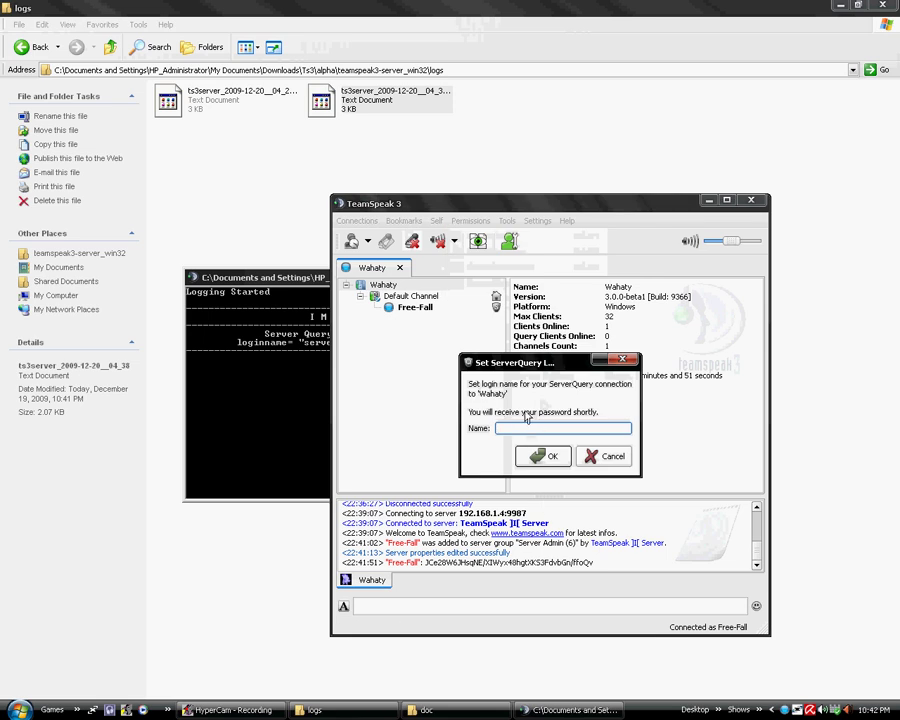
left_click(320, 330)
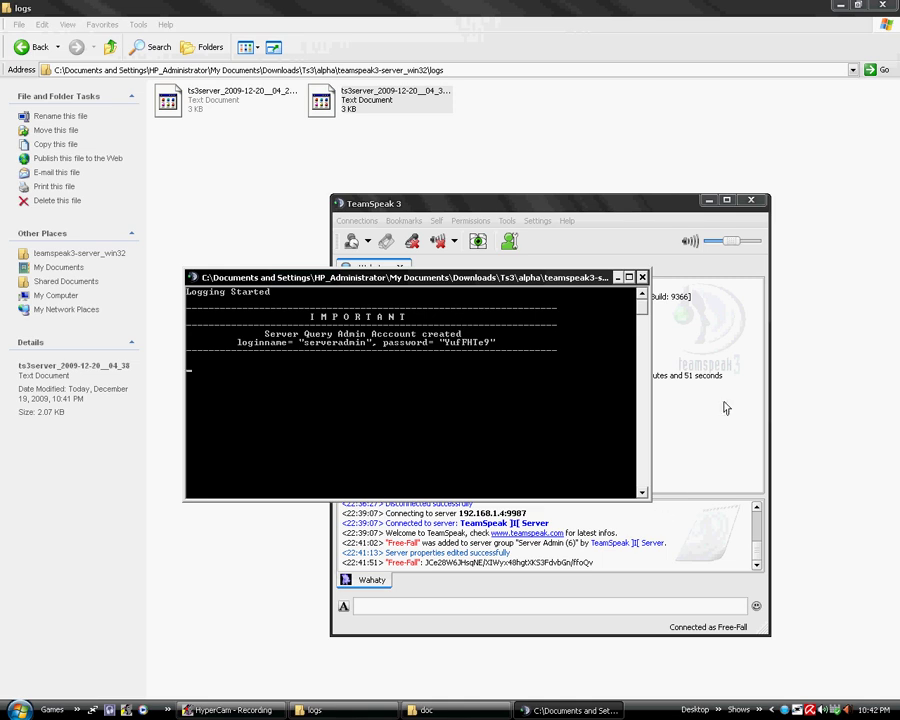
left_click(548, 420)
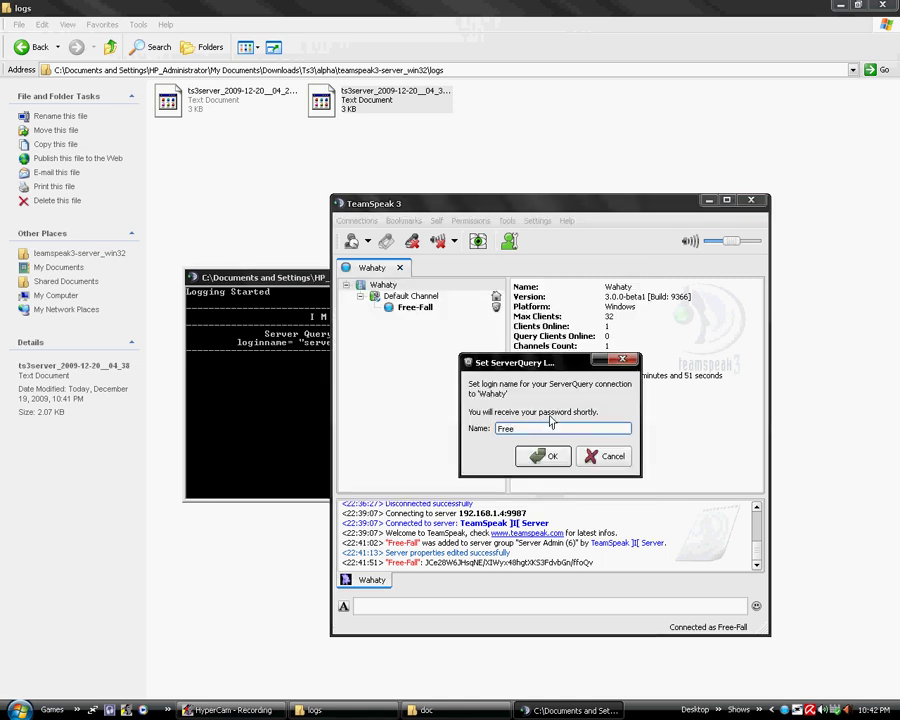
type("Free")
left_click(543, 456)
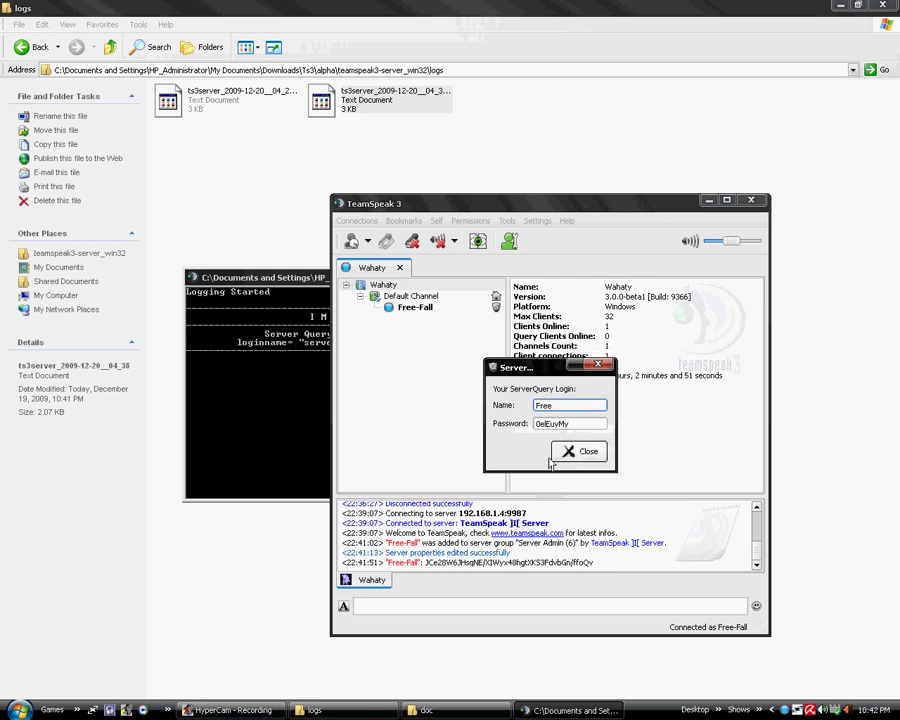
double_click(583, 427)
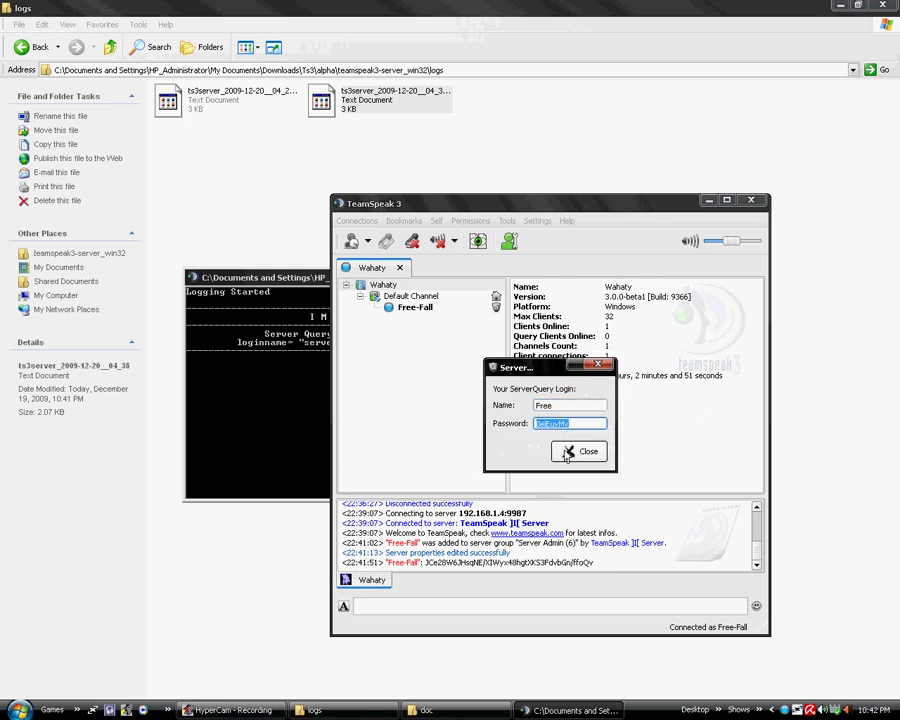
left_click(588, 451)
Reopen the Permissions menu, then inspect the Default Channel and client in the tree
left_click(470, 220)
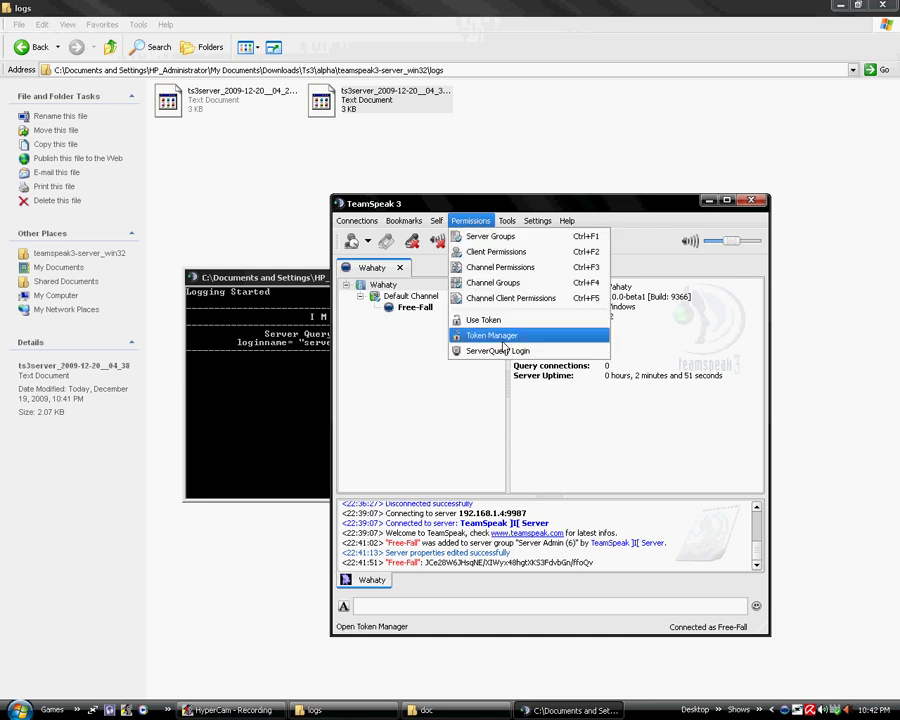
left_click(463, 235)
left_click(470, 220)
left_click(490, 296)
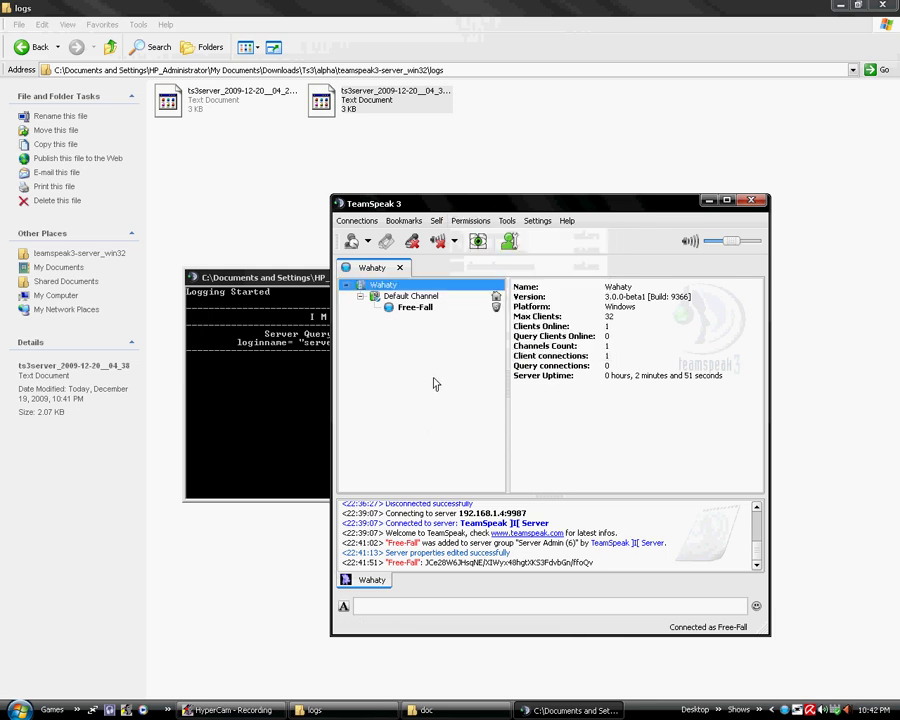
left_click(412, 296)
left_click(410, 306)
left_click(410, 296)
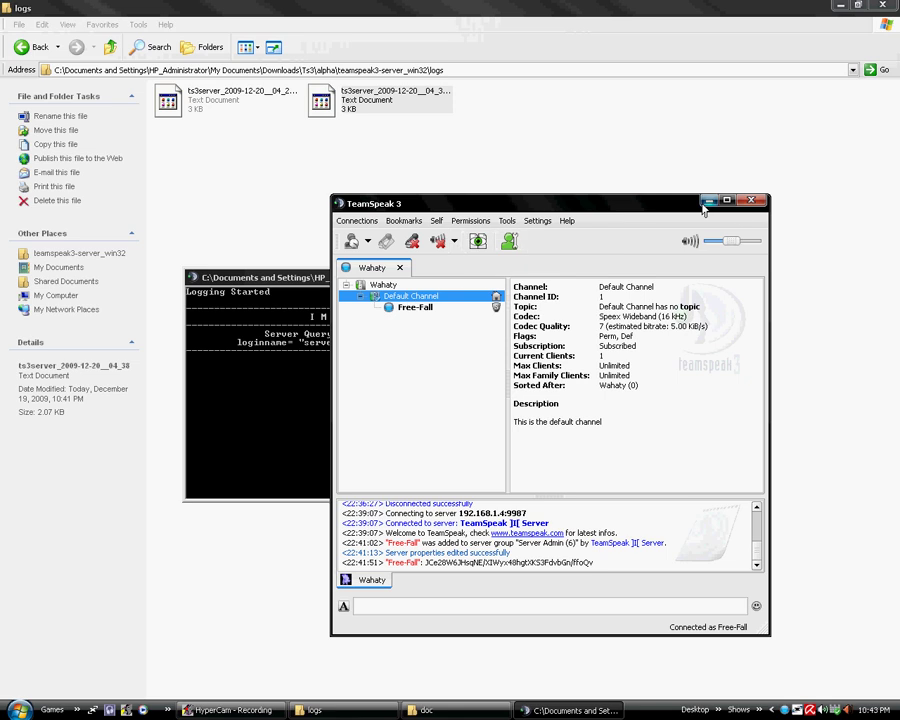
Minimize TeamSpeak, return to teamspeak3-server_win32 and bring the server console forward
left_click(707, 201)
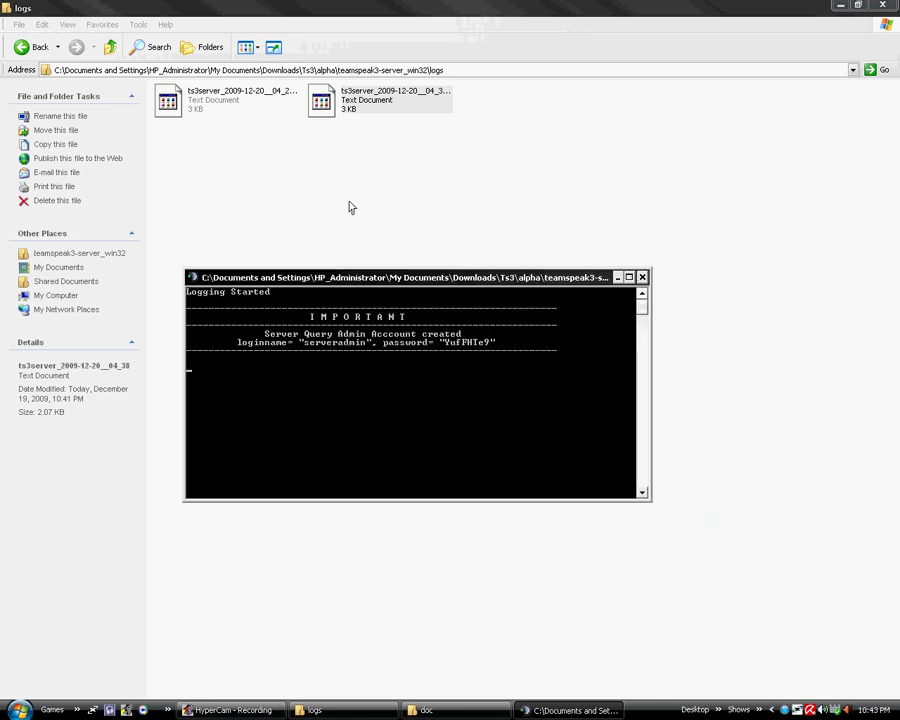
left_click(110, 47)
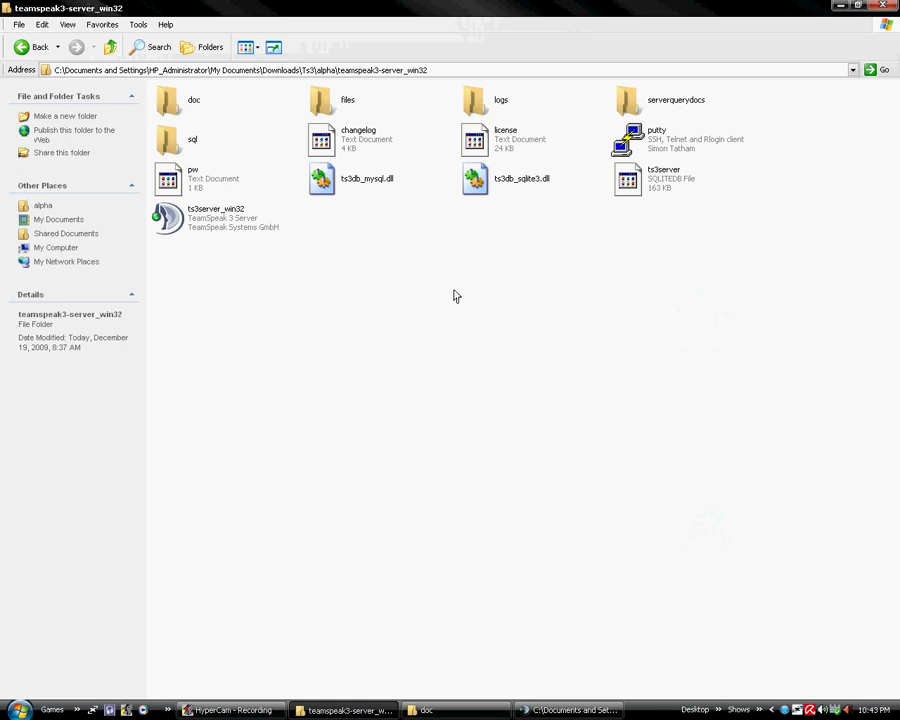
left_click(565, 710)
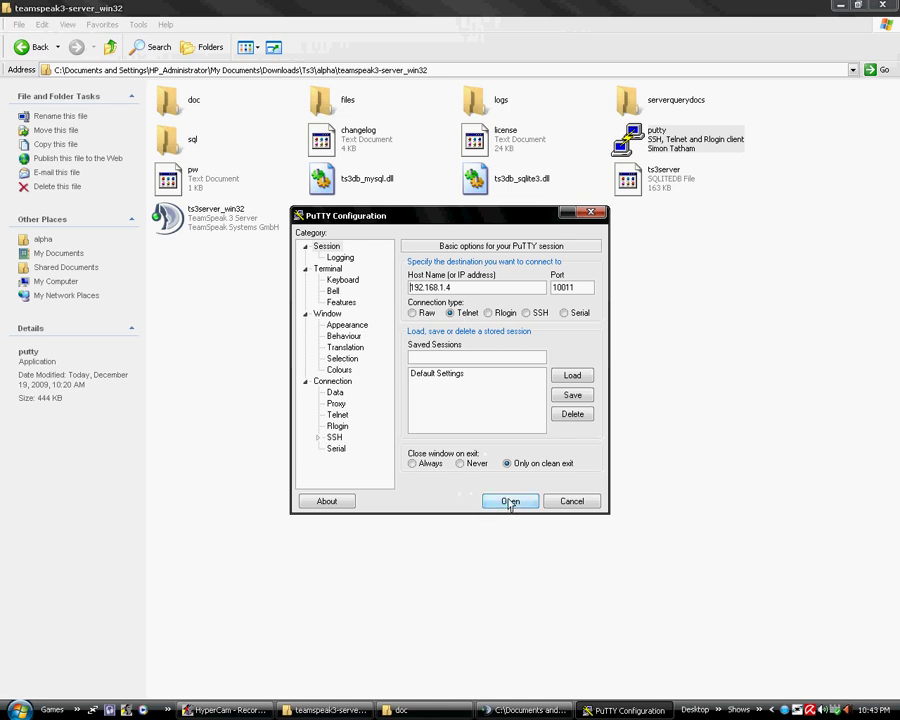
Open the Telnet session and log in as serveradmin with the ServerQuery password, retrying once
left_click(510, 501)
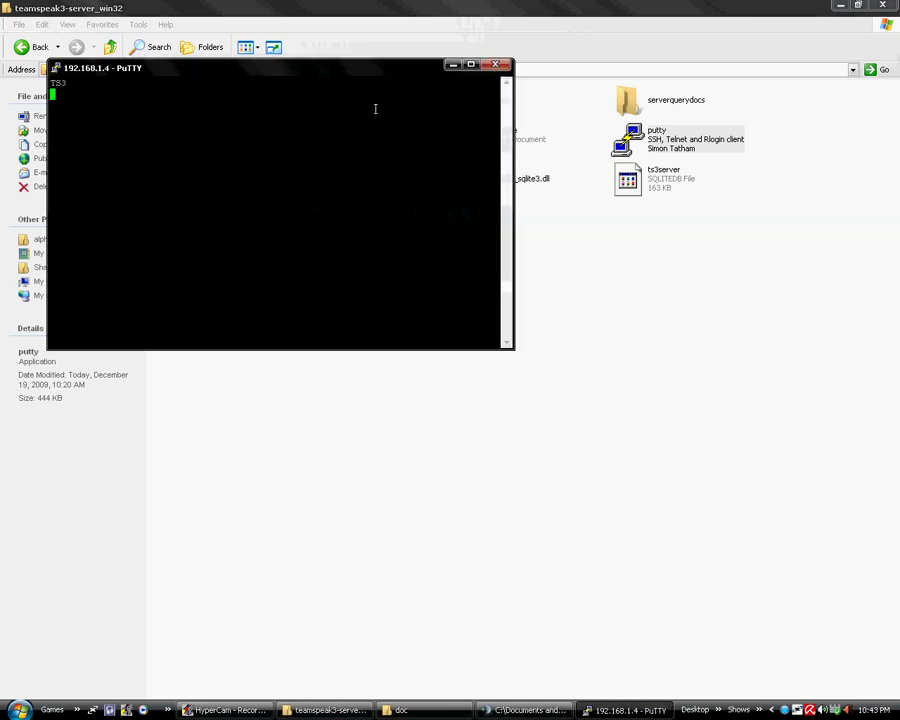
left_click_drag(320, 68, 526, 402)
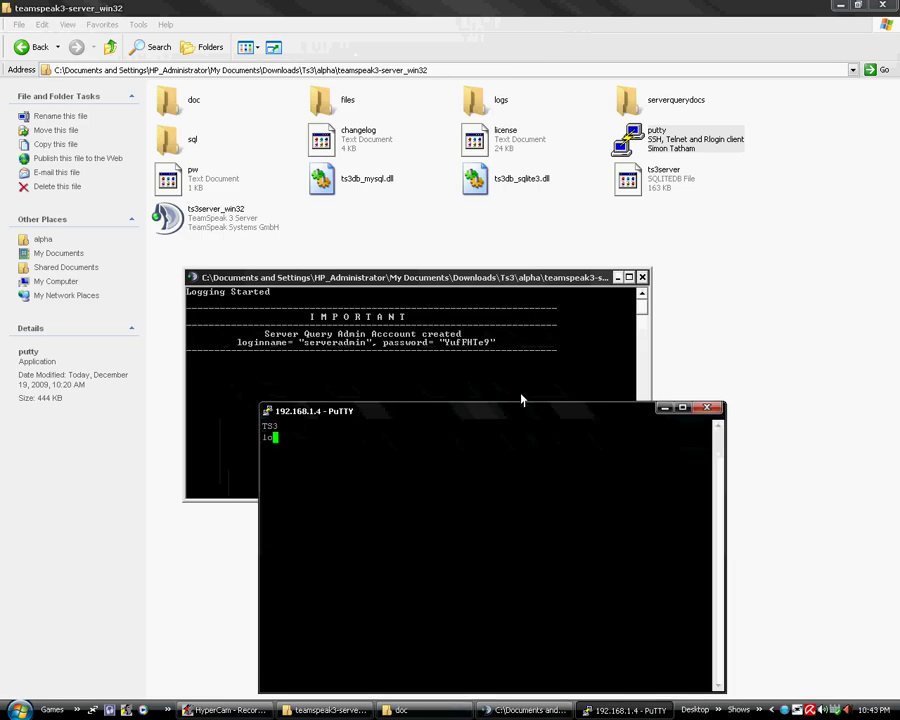
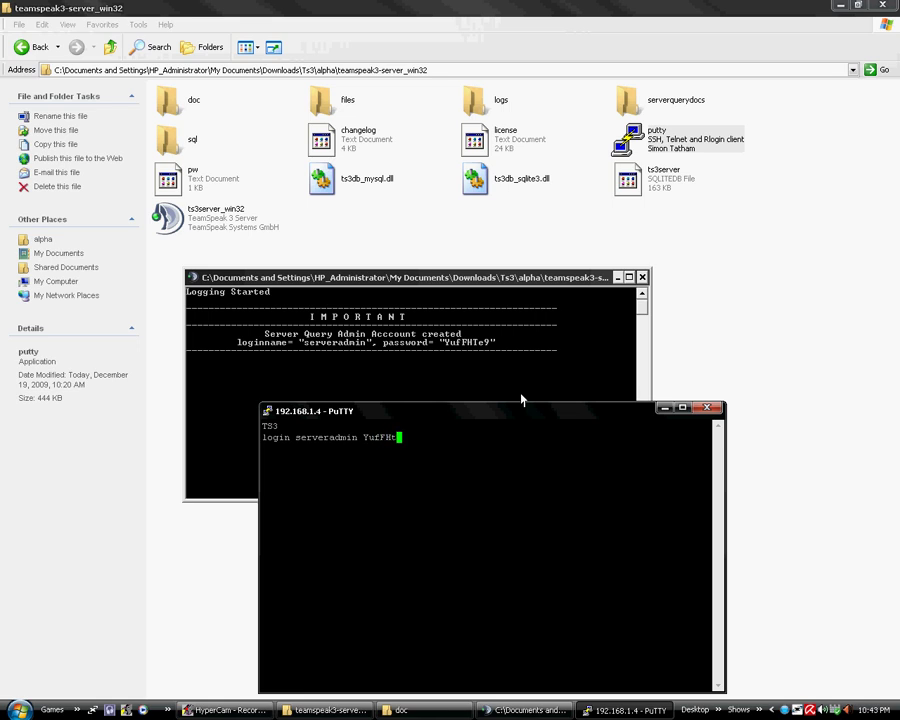
key("Return")
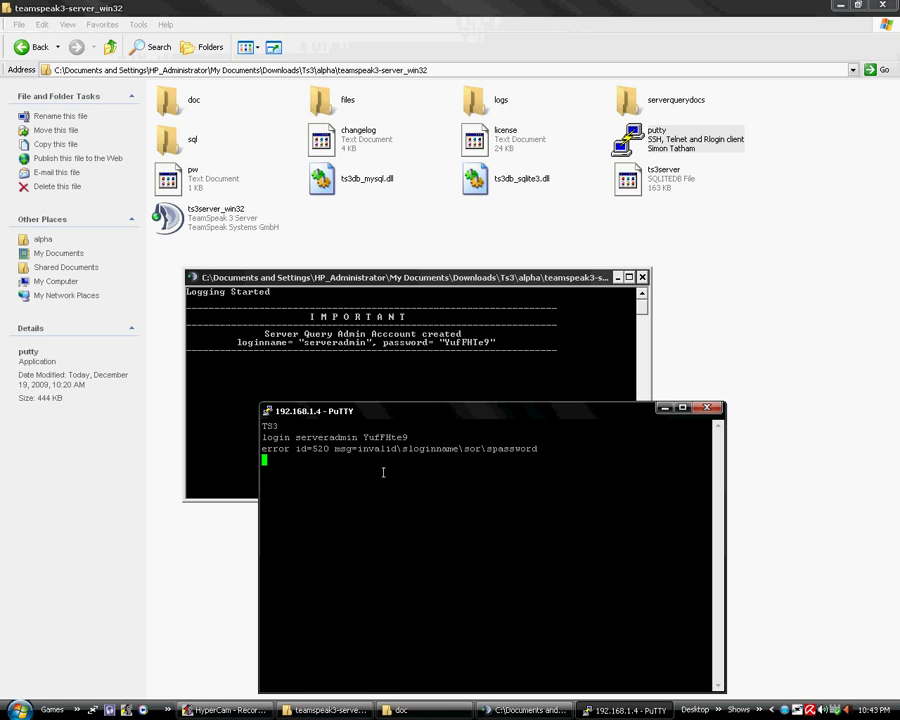
key("Return")
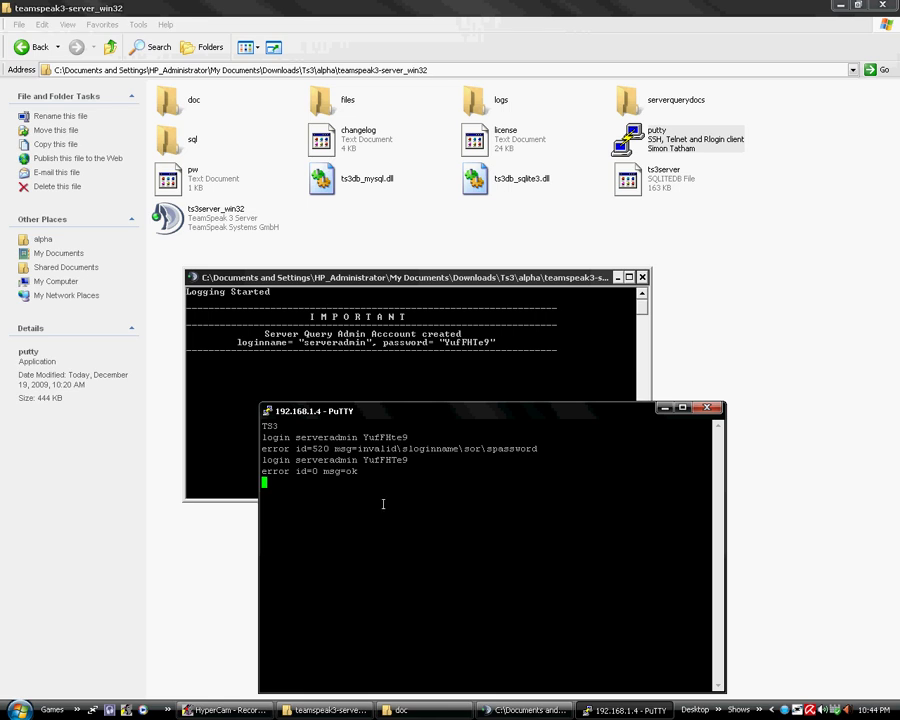
Run help to list the ServerQuery commands, then close the PuTTY window
type("help")
key("Return")
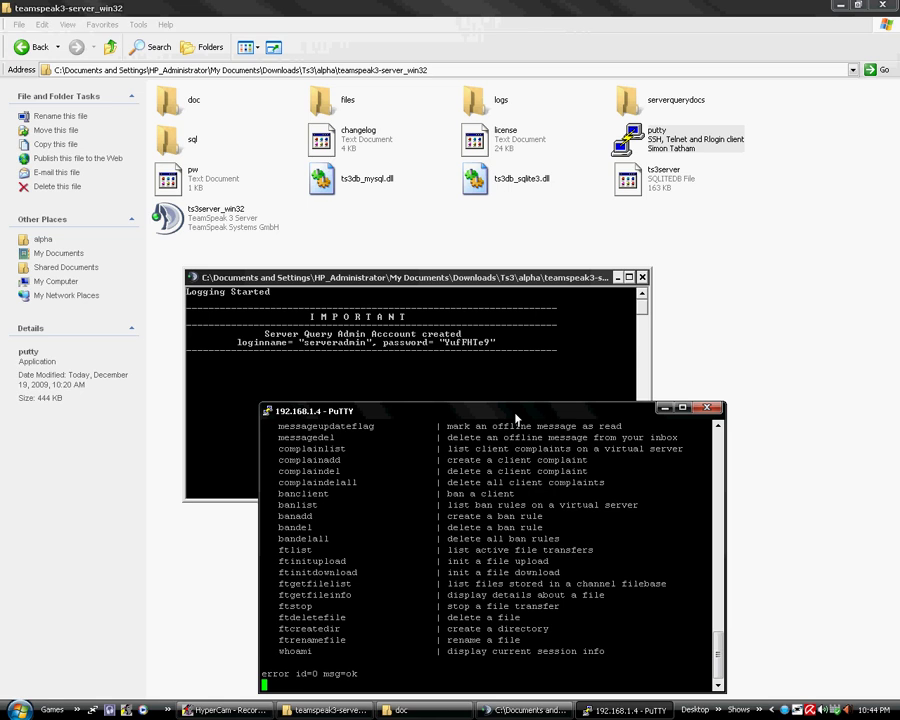
scroll(497, 518, "up", 20)
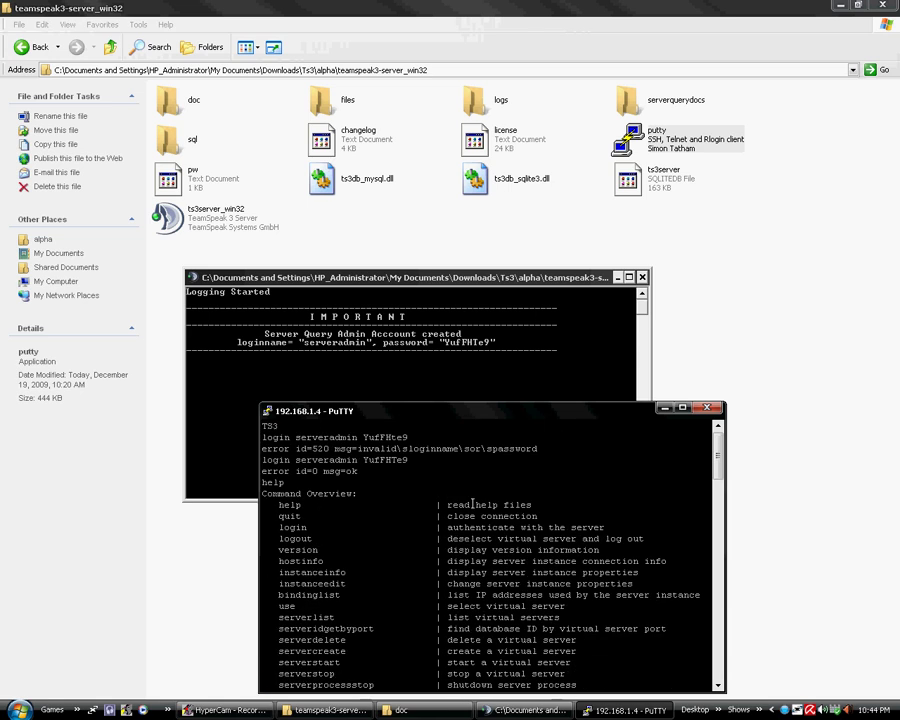
scroll(362, 500, "down", 4)
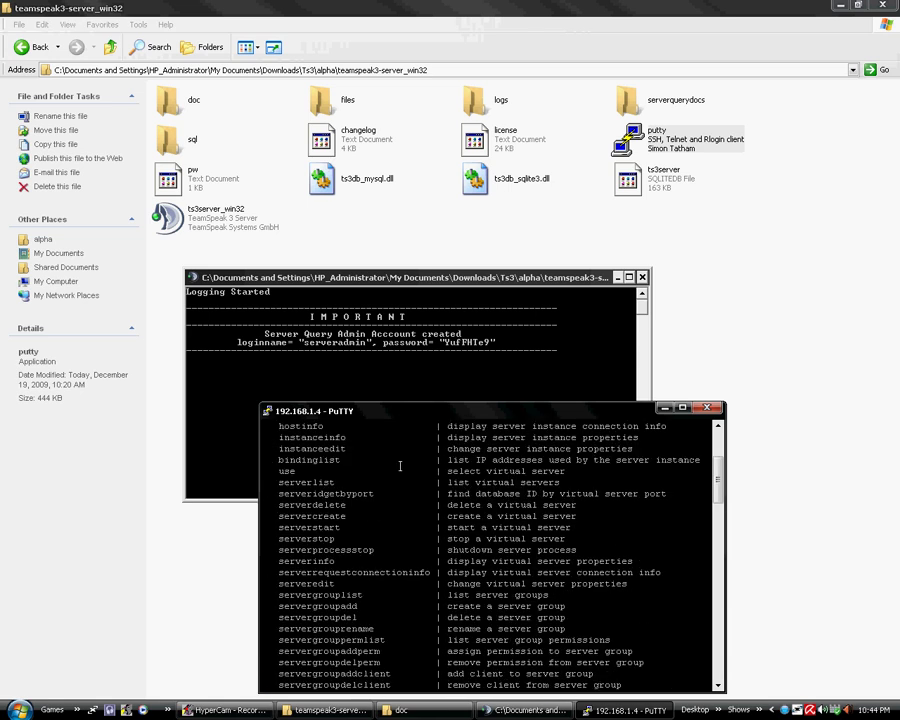
scroll(400, 466, "down", 20)
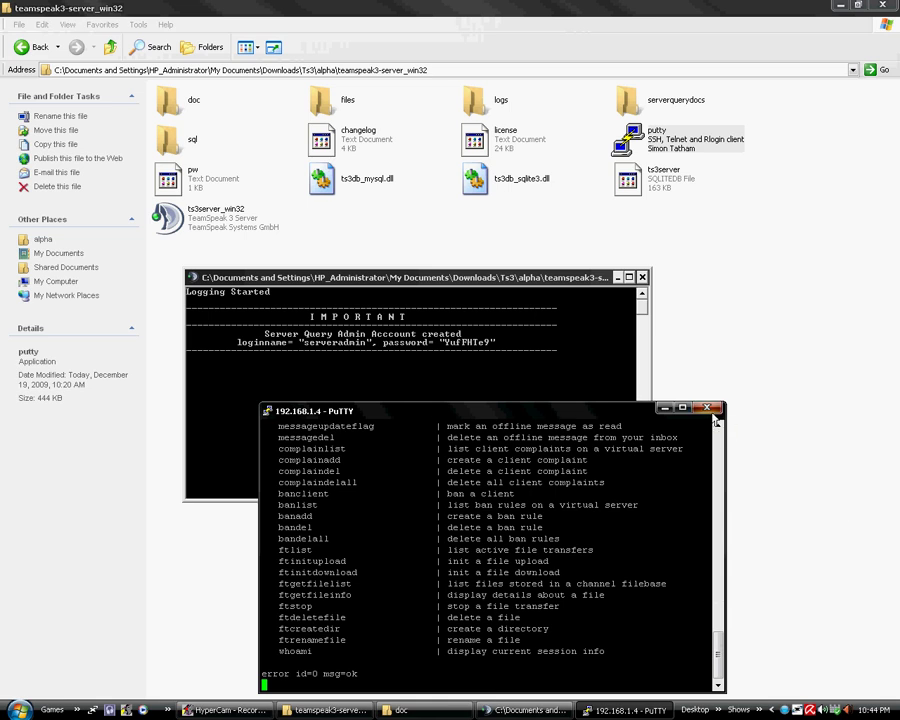
left_click(707, 408)
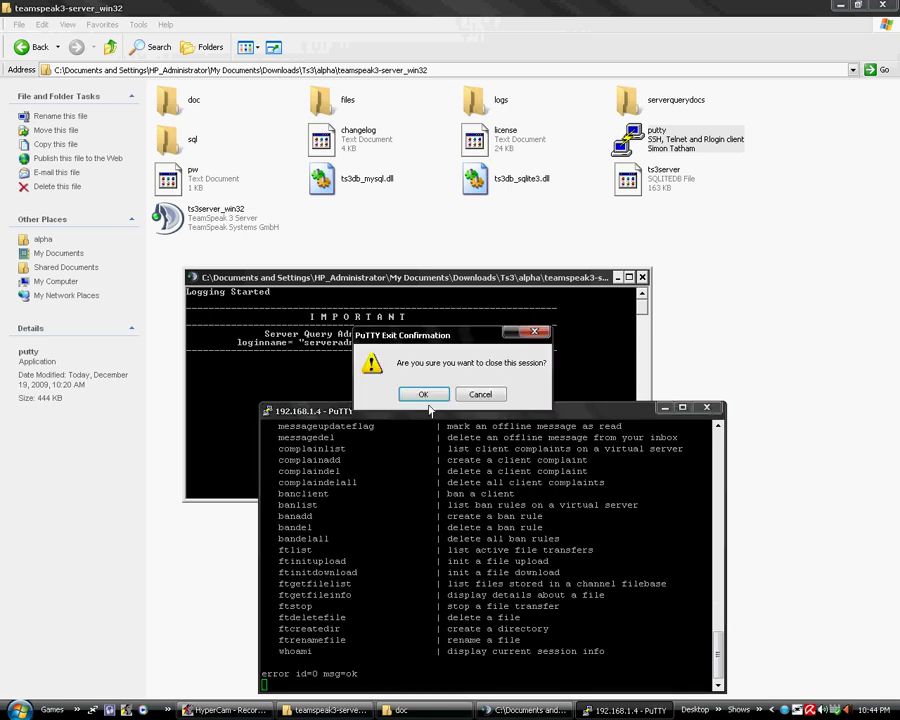
Confirm PuTTY's exit and open doc > ts3_serverquery_manual.pdf
left_click(482, 394)
left_click(470, 114)
double_click(470, 114)
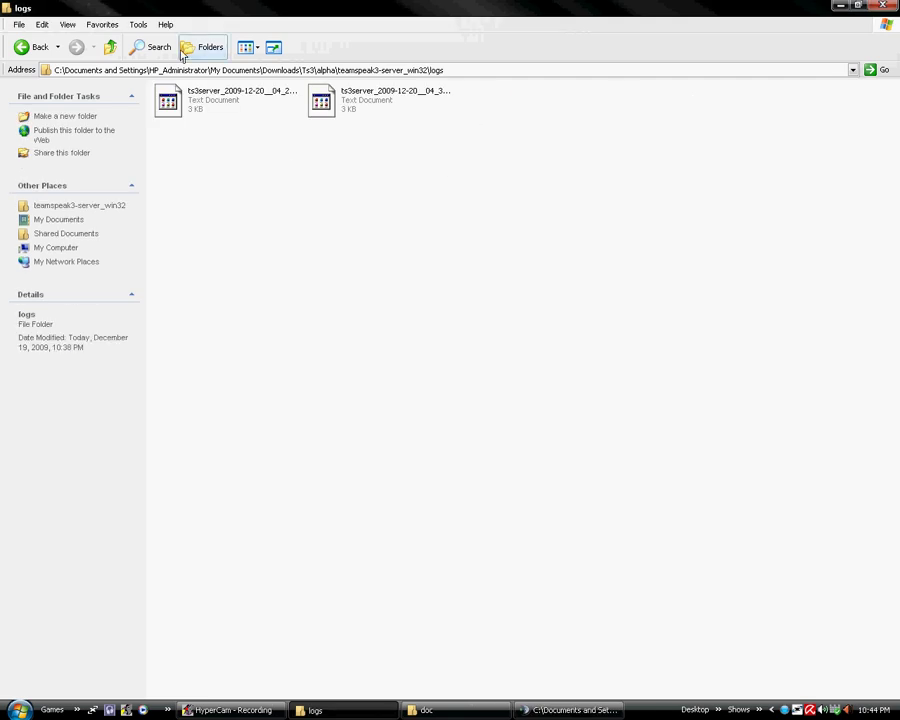
left_click(110, 47)
double_click(167, 100)
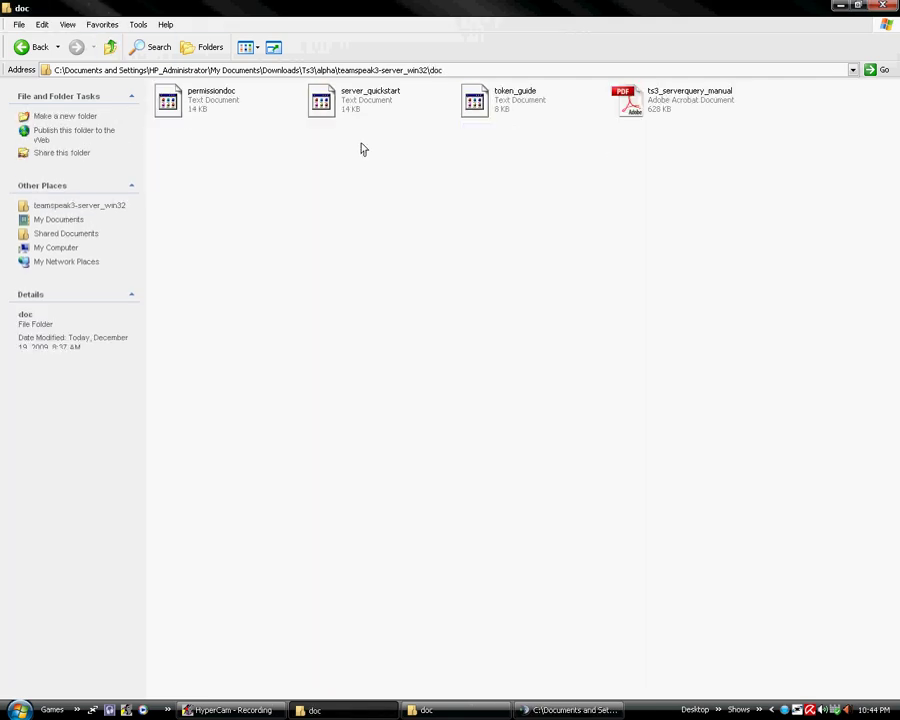
left_click(660, 108)
double_click(660, 108)
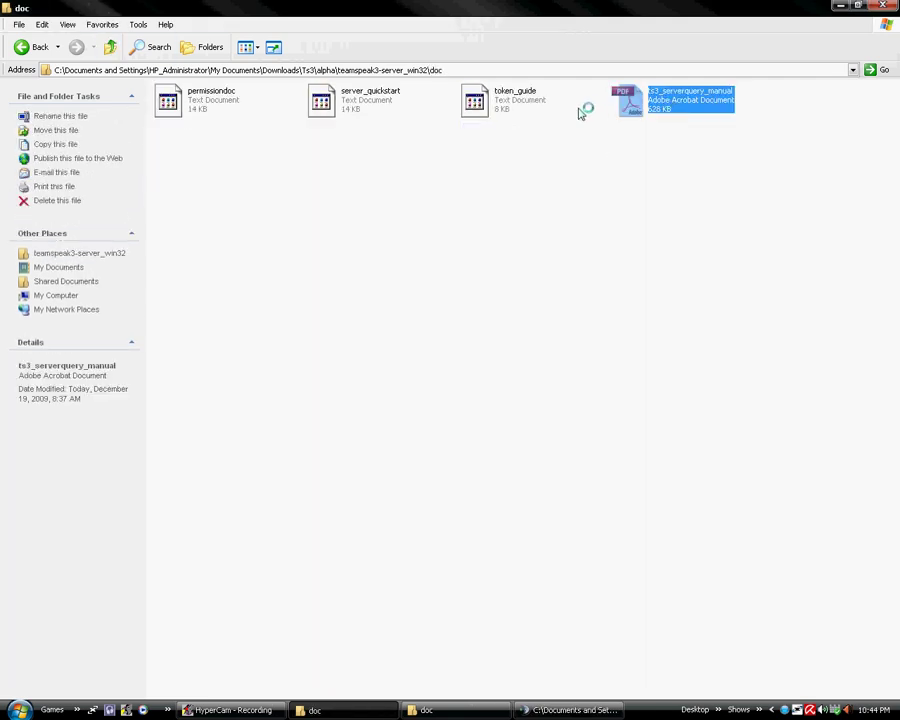
Use the manual's bookmarks to jump to the quit command on page 6
scroll(260, 340, "down", 5)
scroll(297, 366, "up", 4)
left_click(74, 129)
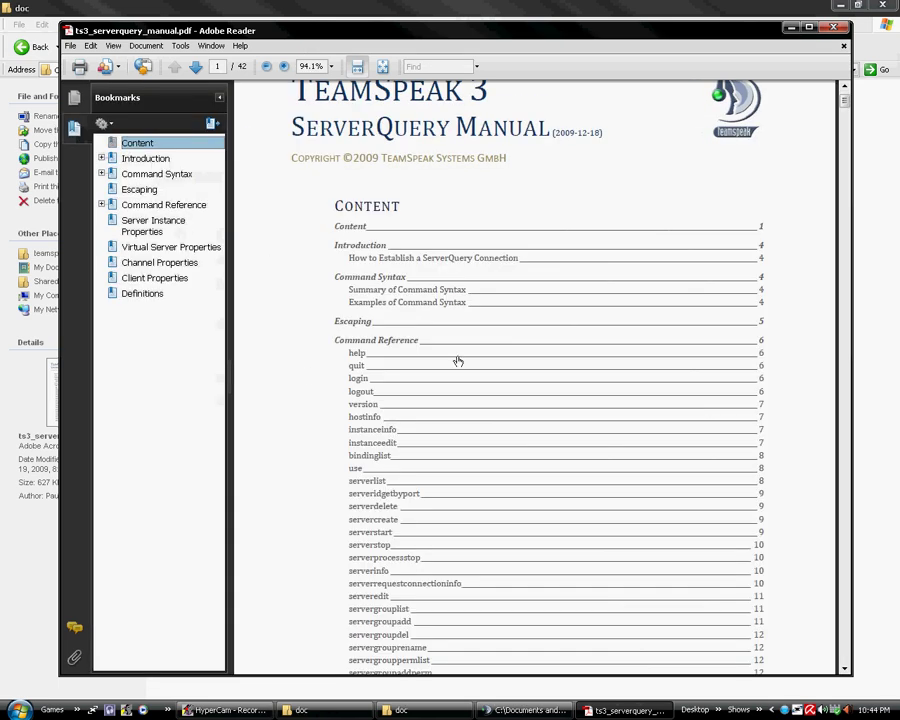
scroll(516, 406, "down", 3)
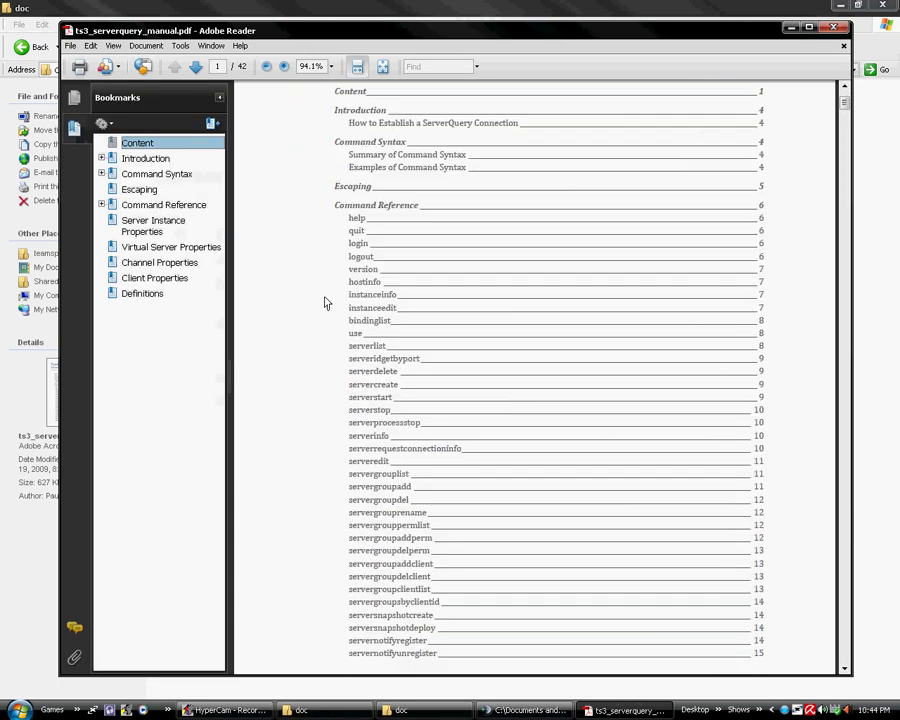
scroll(438, 438, "down", 3)
scroll(354, 321, "up", 5)
left_click(356, 320)
Jump to the servercreate command section, then close Adobe Reader
scroll(416, 442, "down", 8)
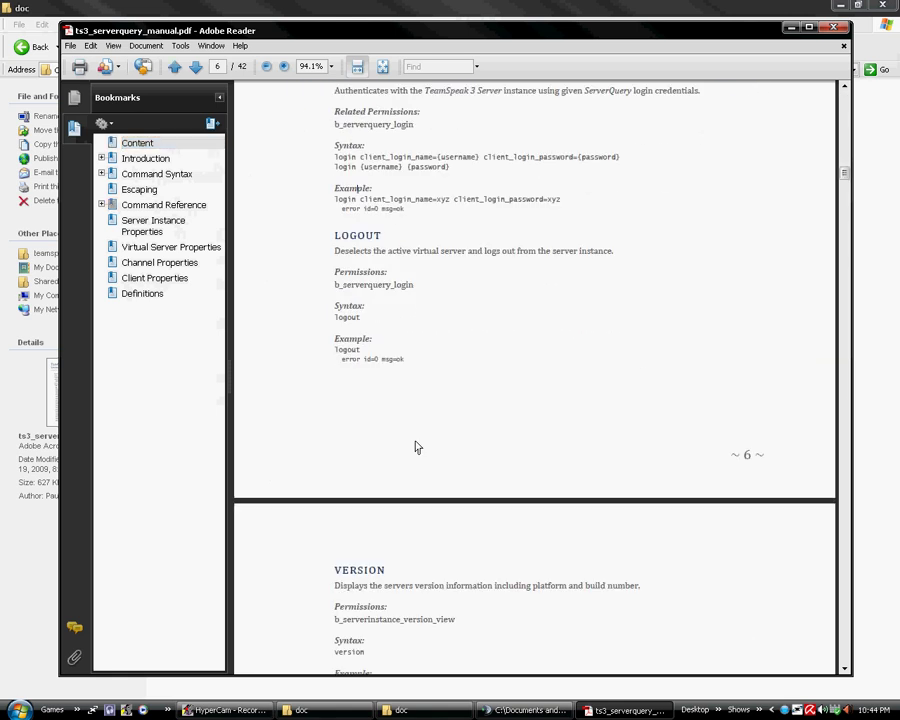
scroll(418, 474, "up", 5)
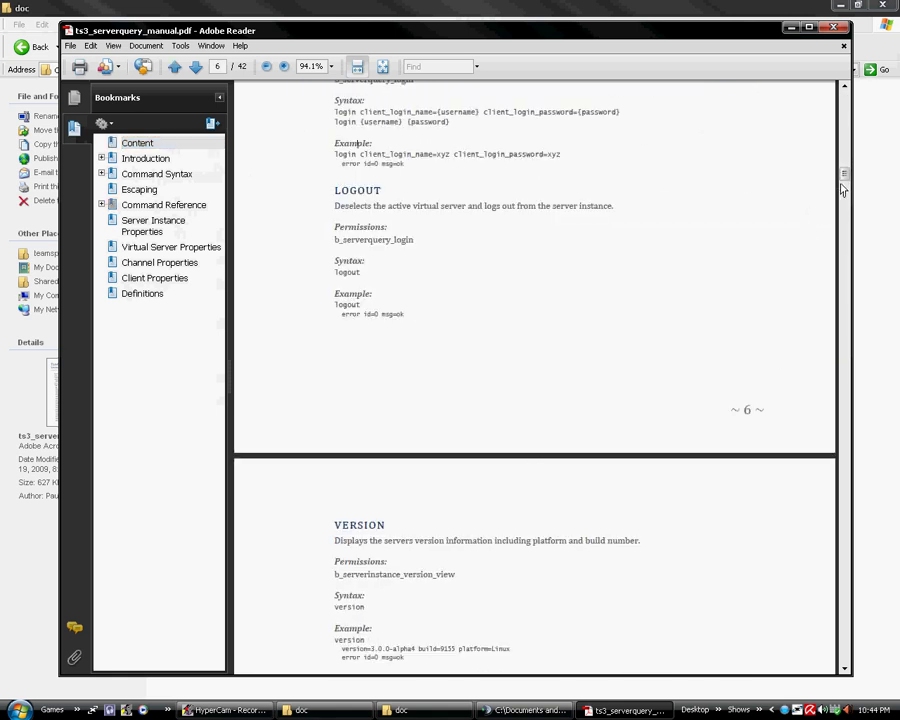
left_click_drag(845, 174, 845, 105)
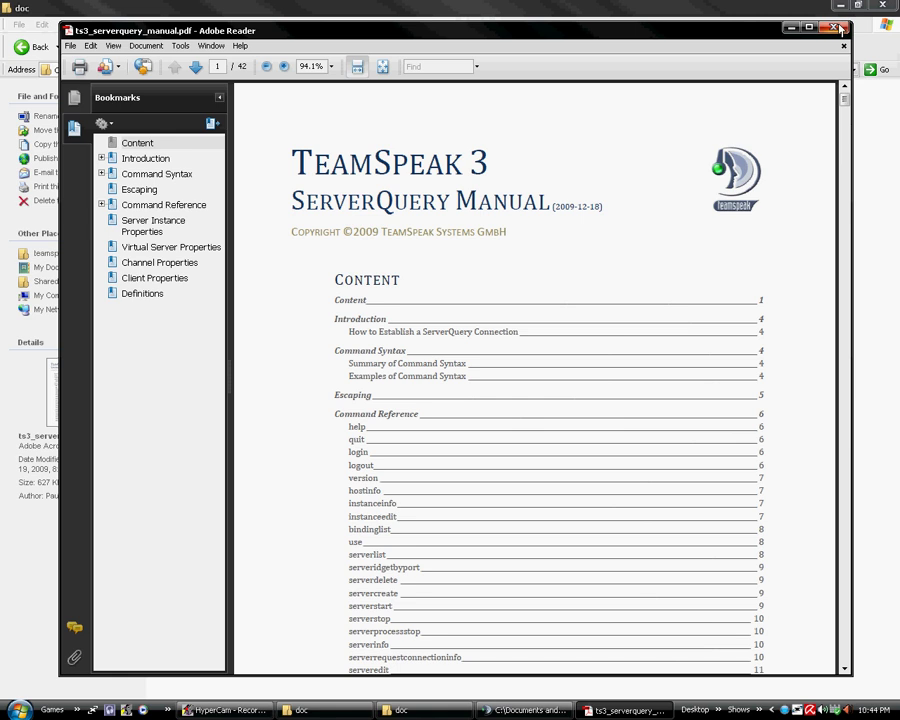
left_click(384, 593)
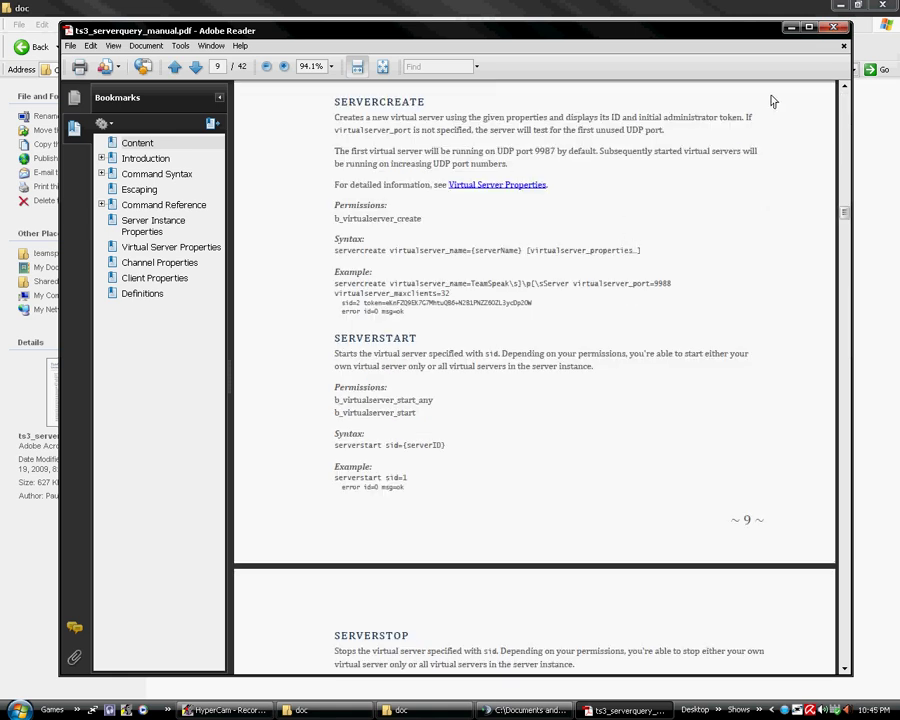
left_click(831, 29)
left_click(516, 266)
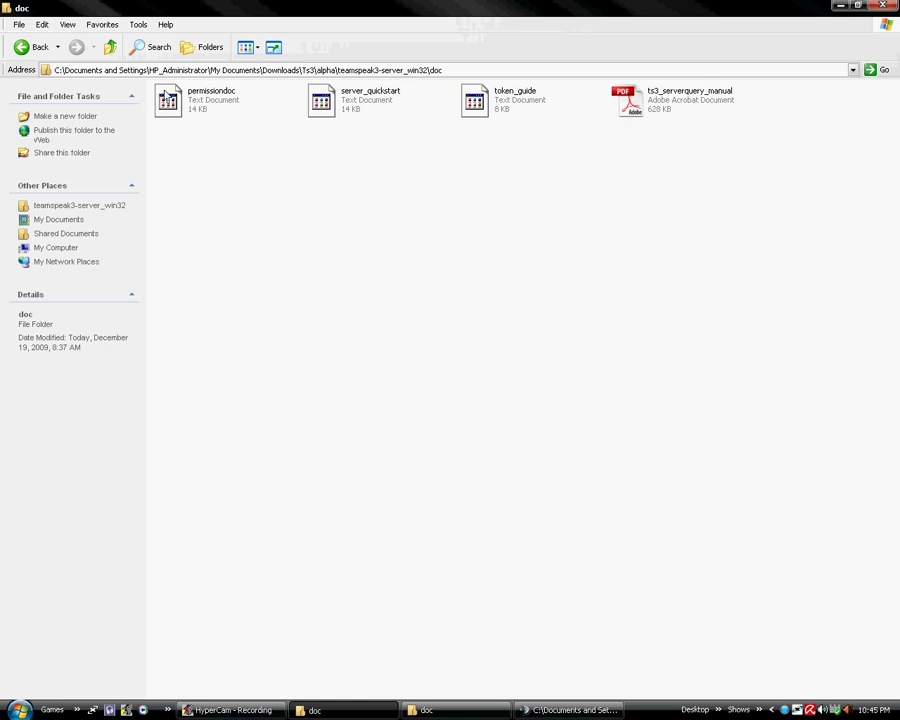
Return Explorer to the teamspeak3-server_win32 folder and bring back the server console and TeamSpeak 3 client
left_click(110, 50)
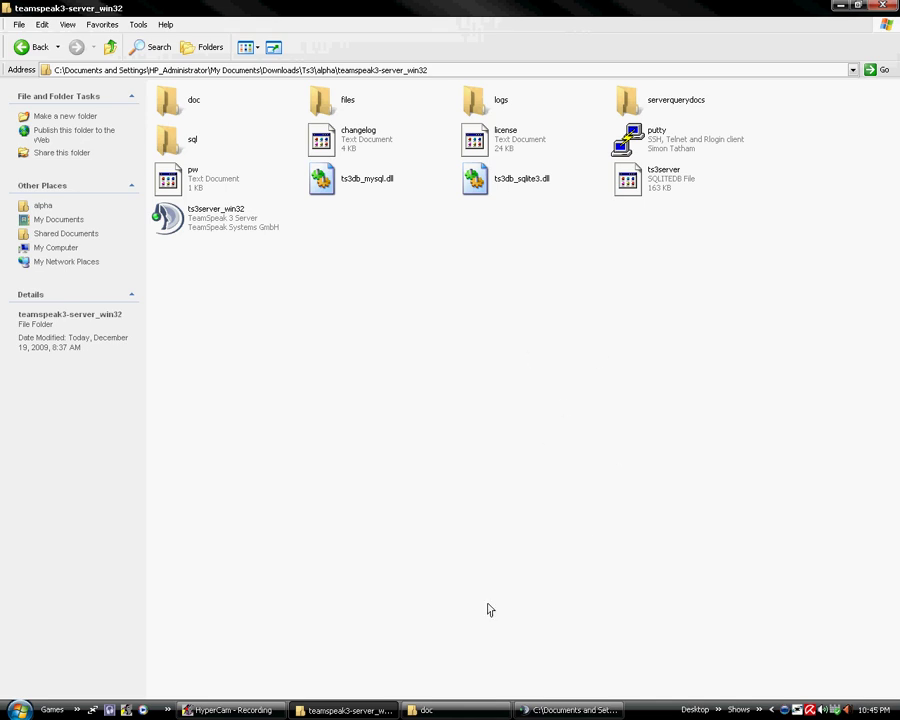
left_click(525, 708)
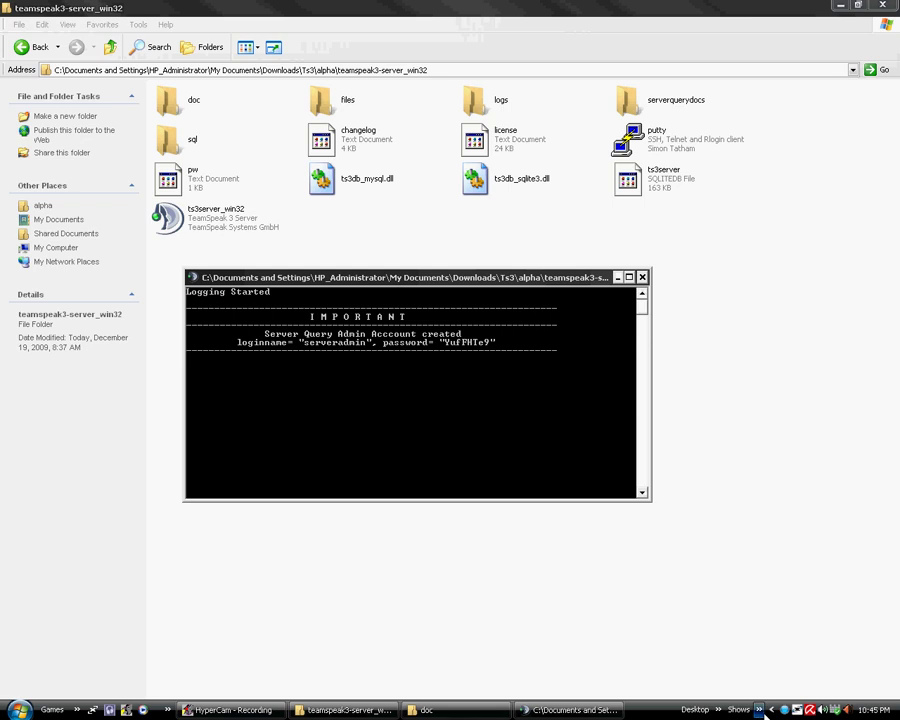
left_click(778, 711)
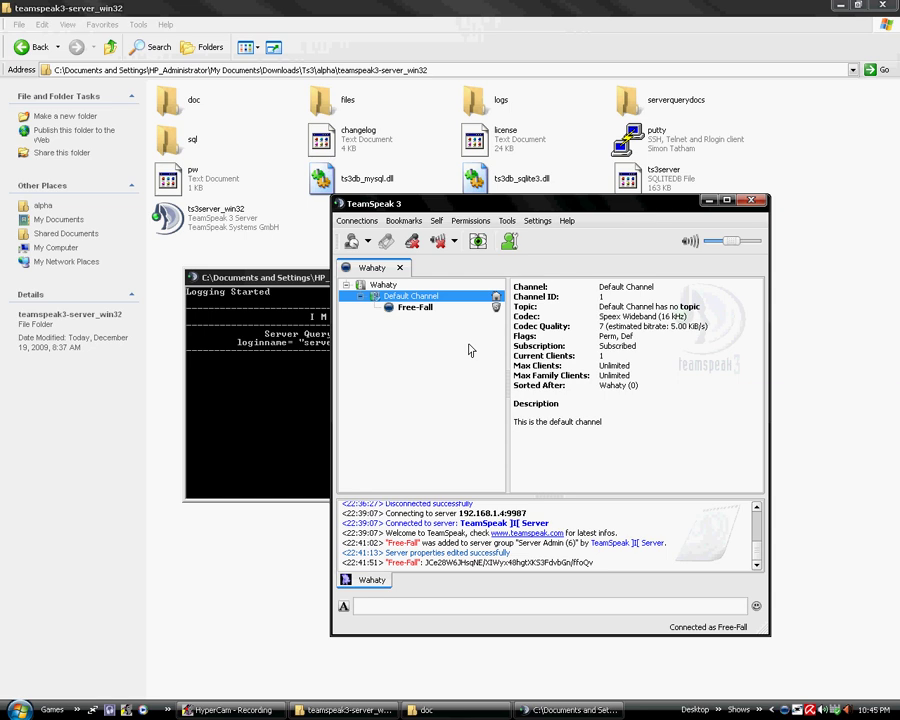
right_click(424, 296)
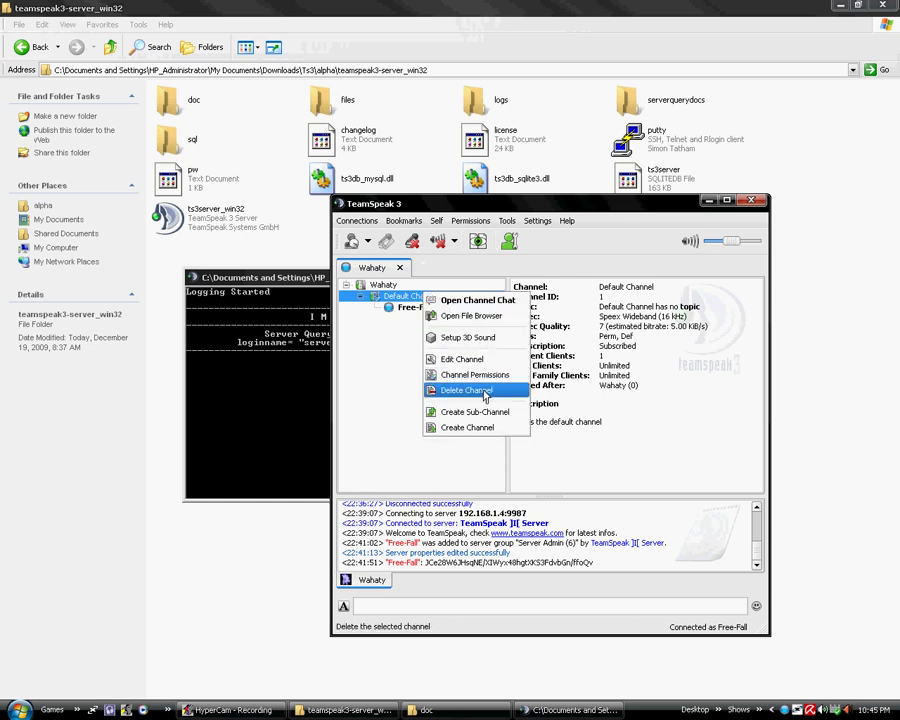
left_click(492, 382)
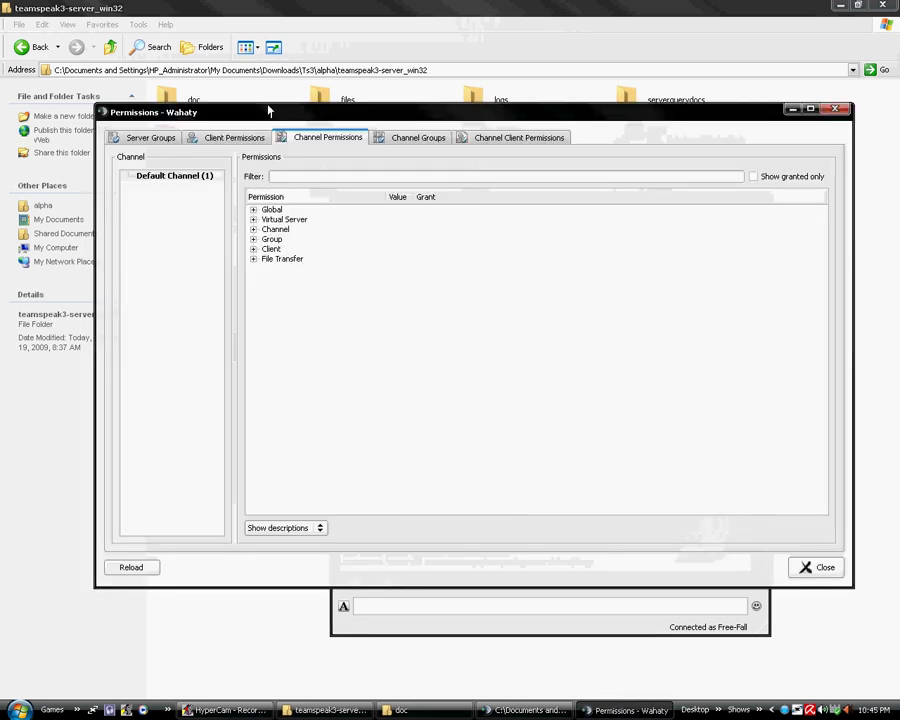
left_click(234, 137)
left_click(150, 137)
left_click(416, 138)
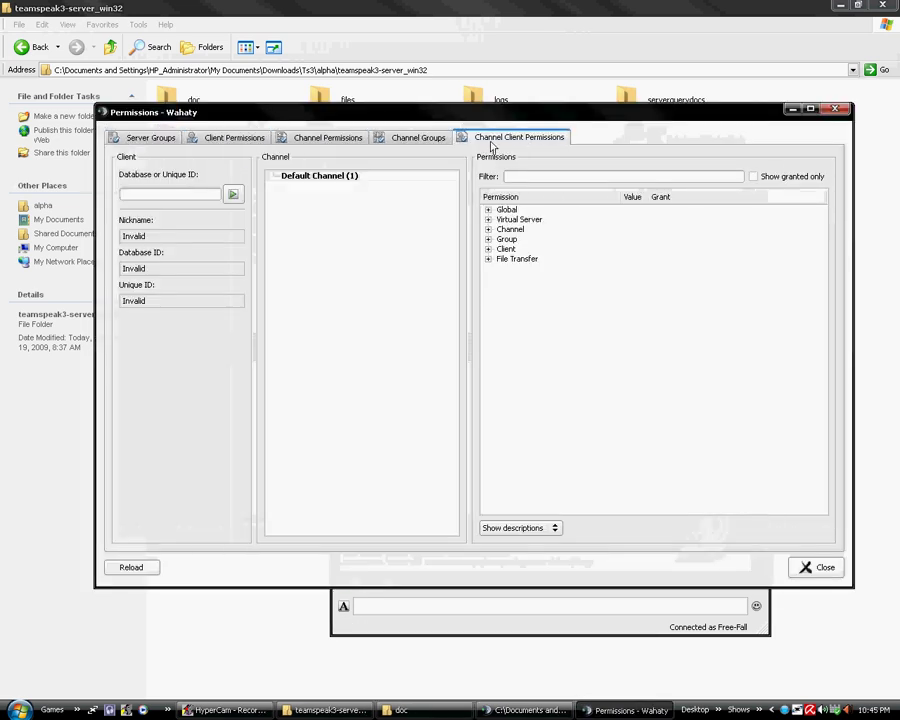
left_click(462, 139)
left_click(398, 140)
left_click(200, 142)
left_click(150, 137)
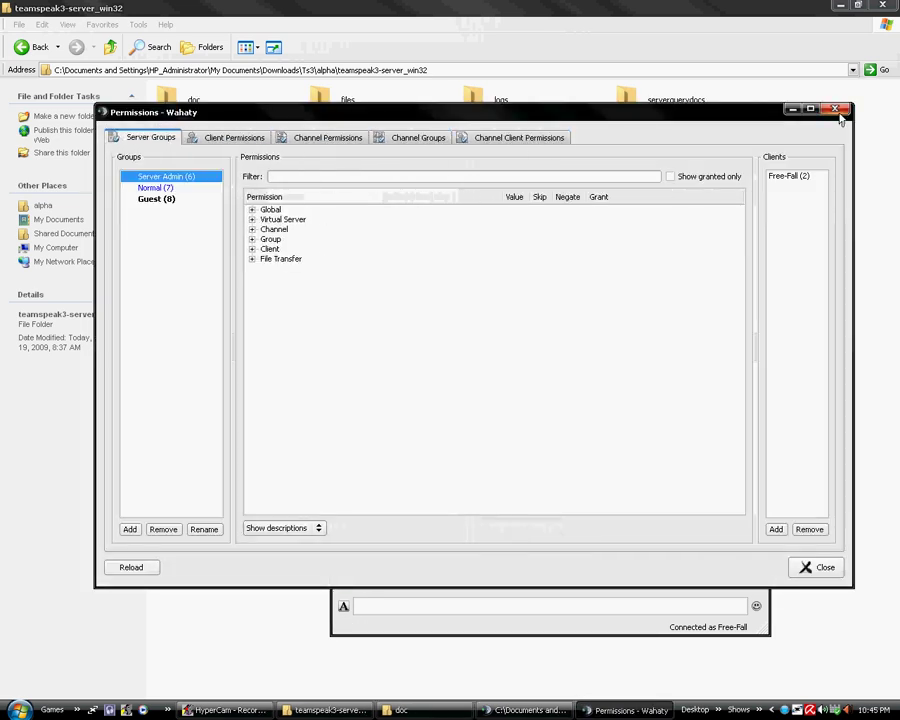
key("Escape")
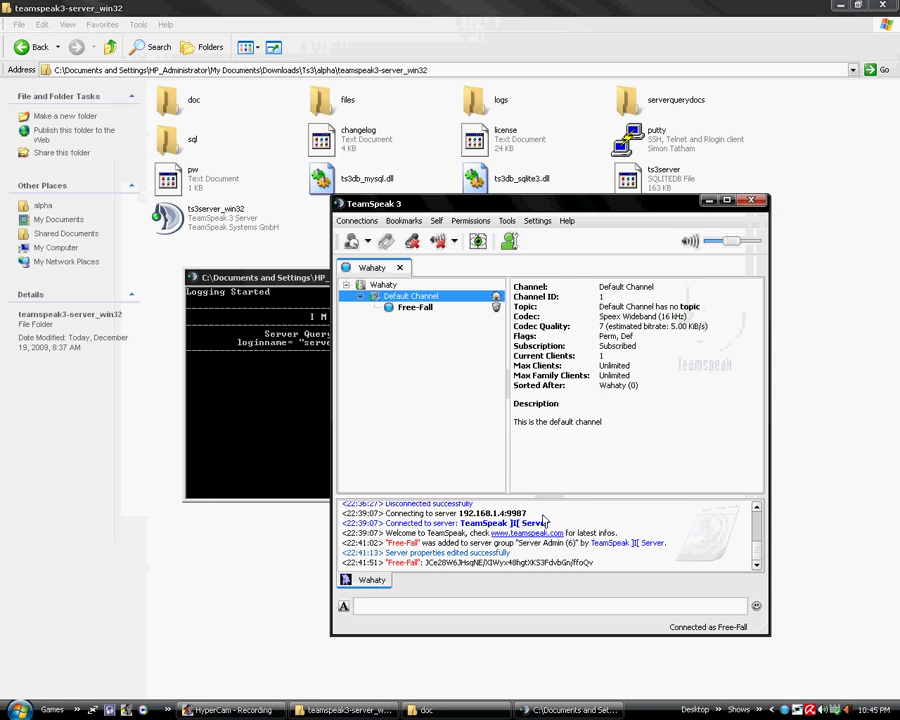
left_click_drag(600, 503, 680, 512)
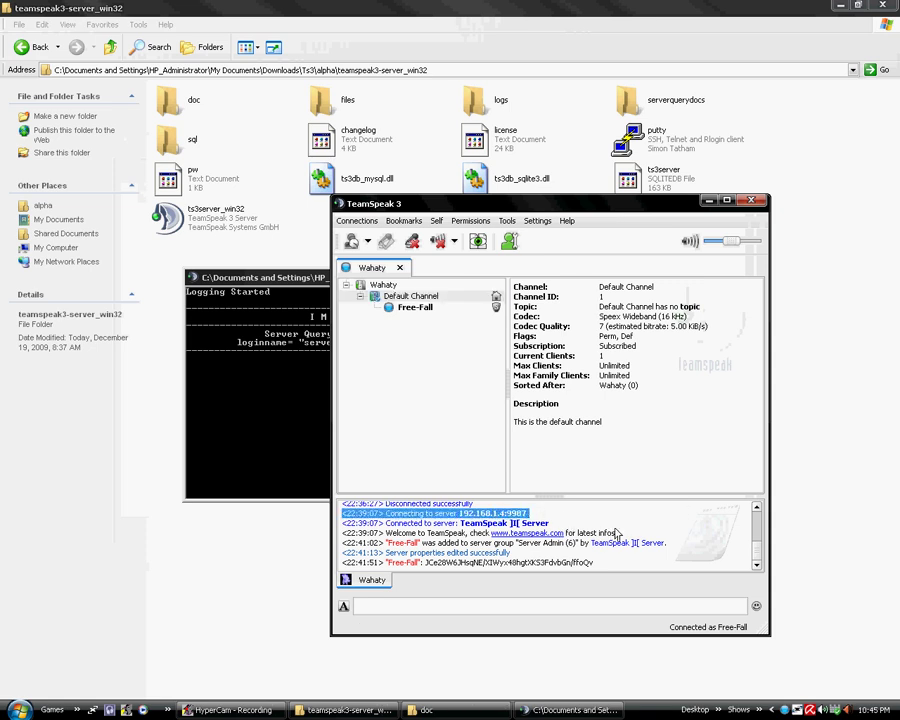
scroll(752, 544, "down", 3)
scroll(757, 562, "up", 3)
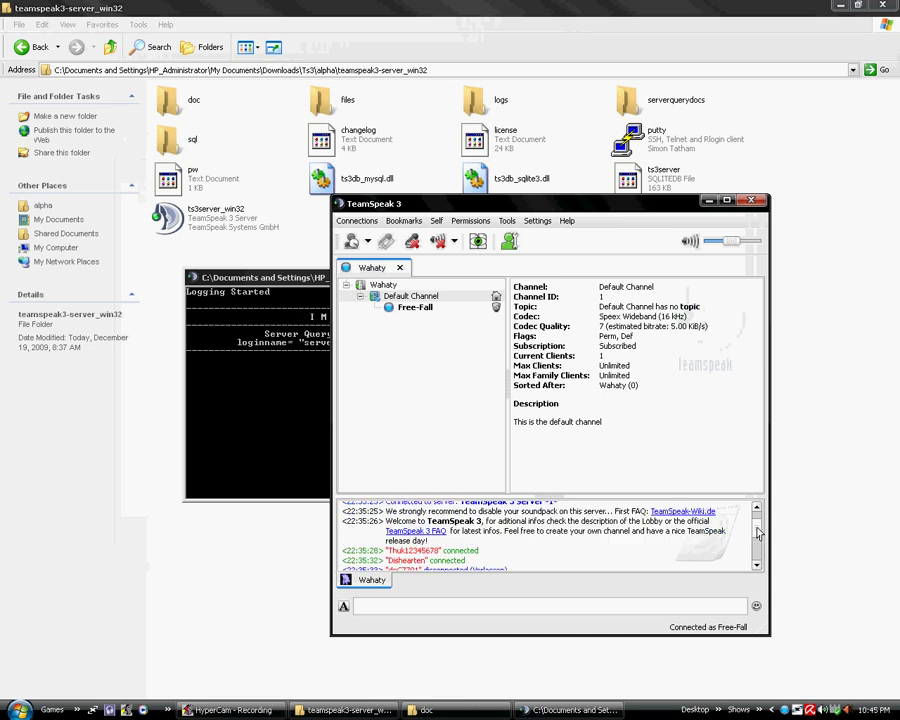
scroll(700, 535, "up", 5)
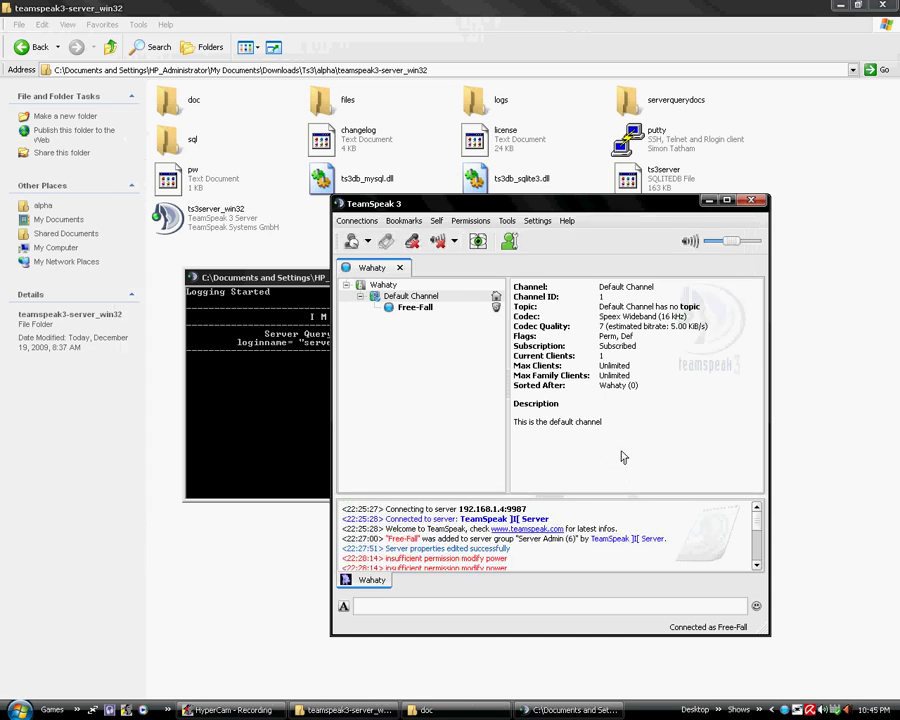